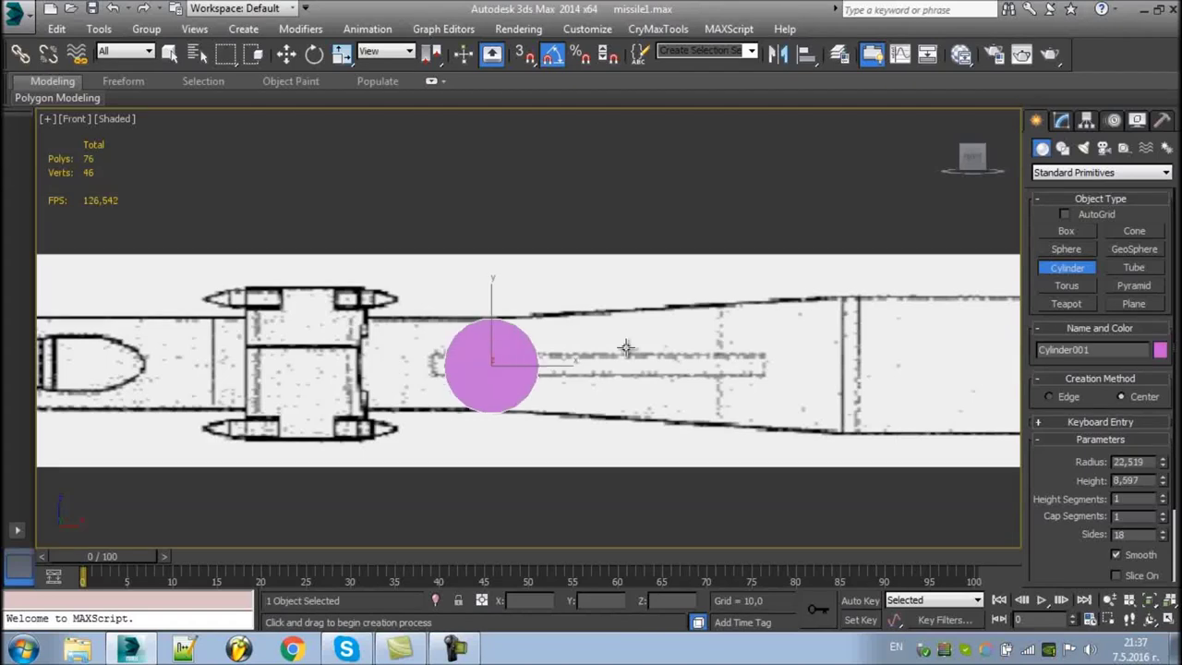
- Convert the cylinder to Editable Poly and extrude its end edges along the blueprint body
middle_drag(485, 359, 518, 360)
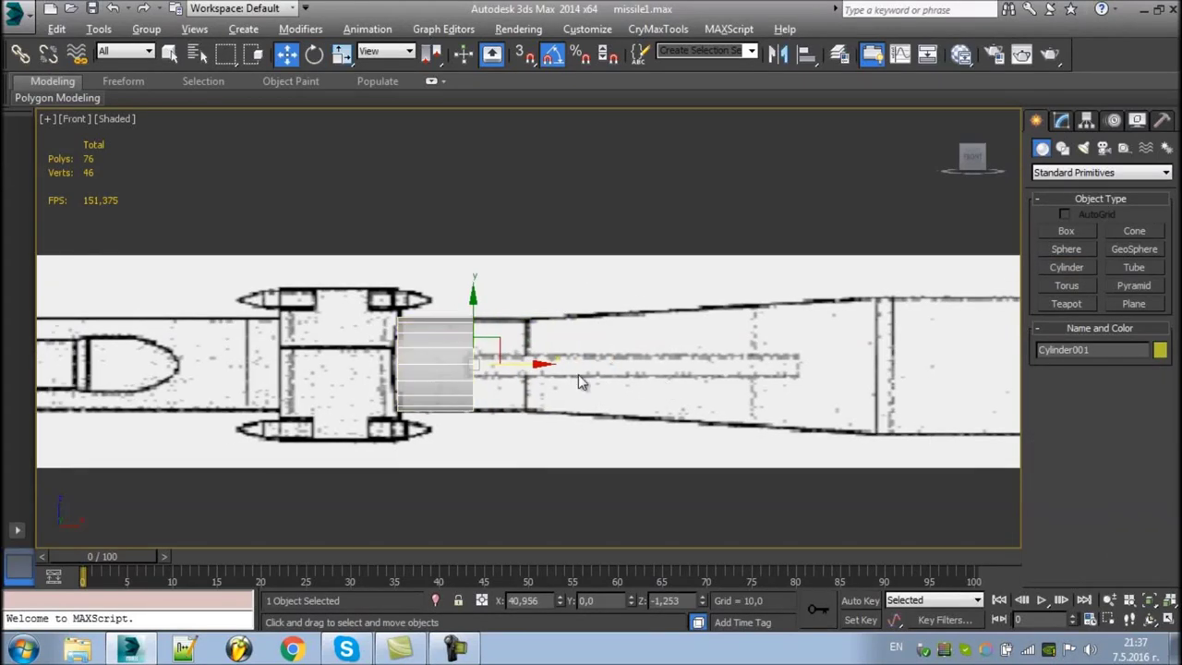
right_click(598, 536)
click(687, 538)
shift+drag(532, 363, 791, 369)
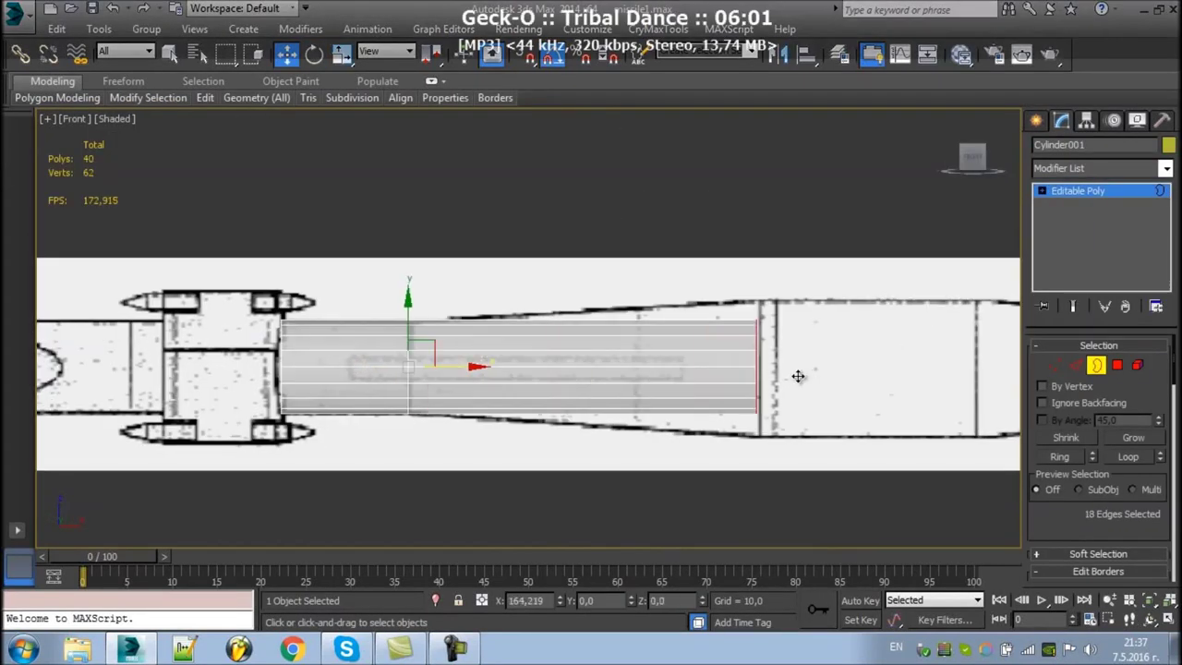
scroll(791, 369, up, 3)
- Scale the new ring to the blueprint outline and extend the body further
key(r)
drag(647, 343, 638, 331)
key(w)
middle_drag(650, 319, 425, 324)
scroll(413, 374, up, 2)
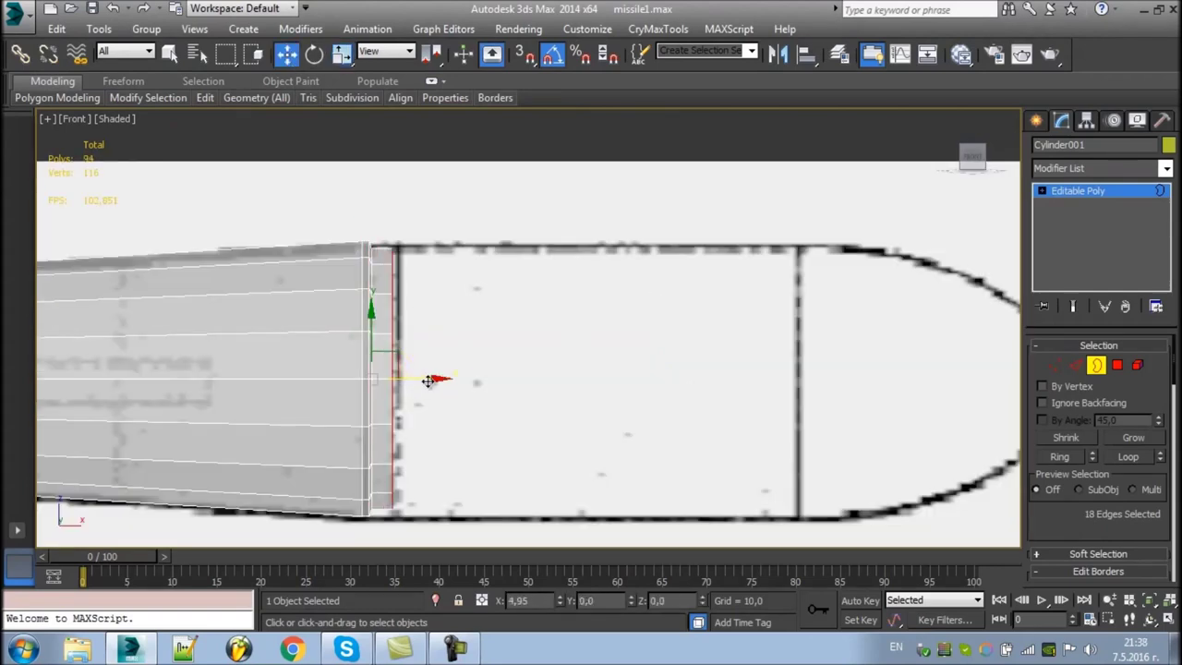
- Extrude another section toward the nose and narrow it into a pointed cone tip
shift+drag(473, 379, 868, 397)
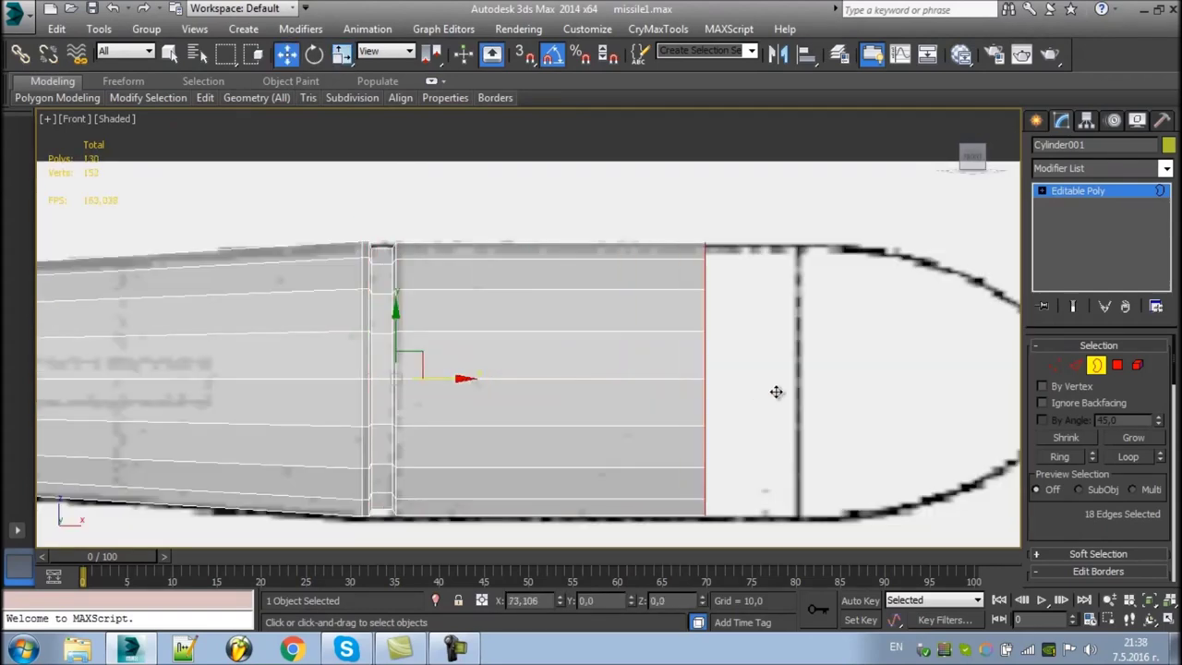
middle_drag(868, 397, 467, 324)
shift+drag(467, 324, 652, 499)
- Insert SwiftLoop edge loops across the nose cone and the body
click(226, 97)
click(242, 129)
click(459, 296)
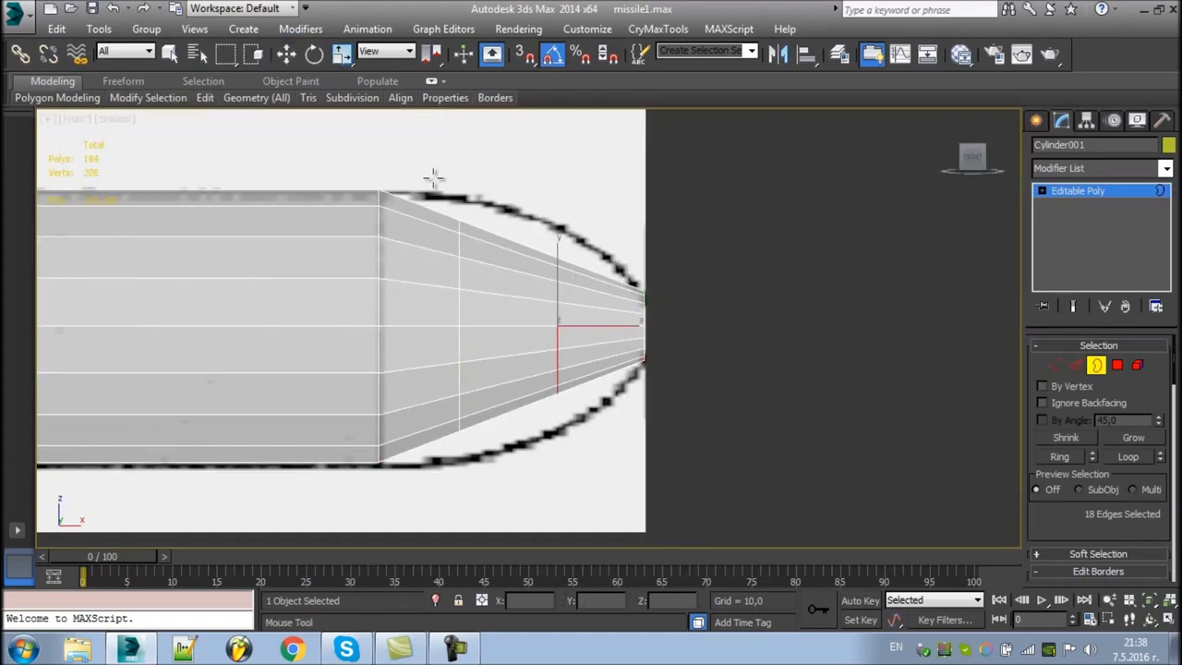
click(256, 97)
click(242, 129)
scroll(493, 290, down, 5)
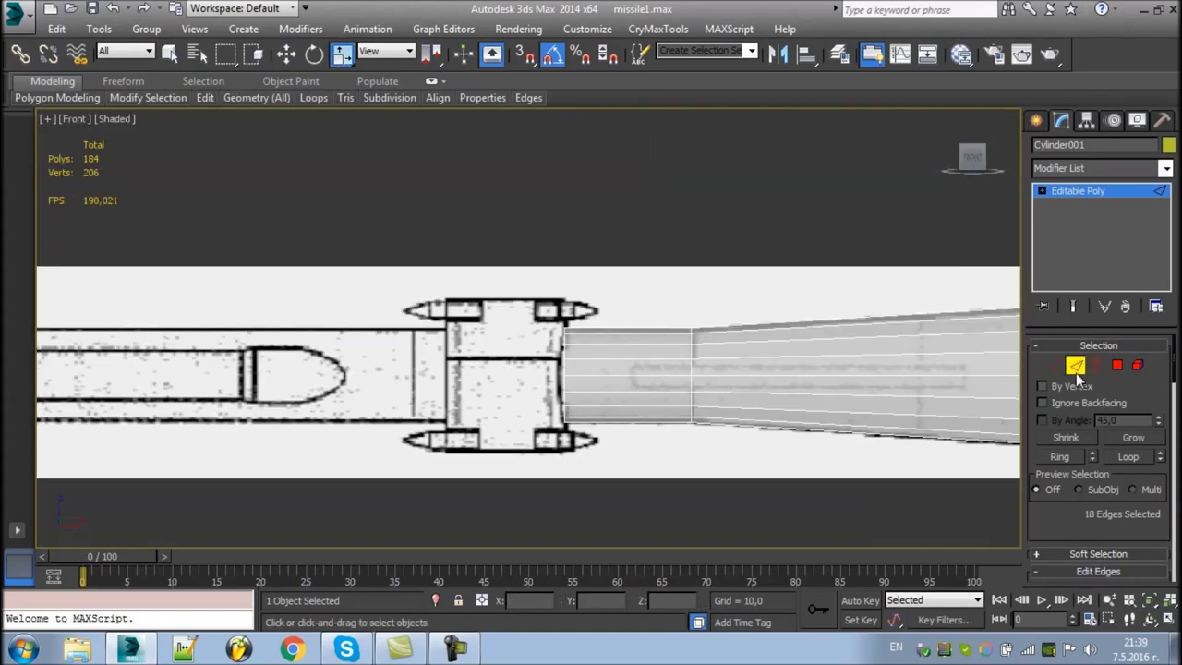
- Extrude the body border back toward the tail
key(w)
shift+drag(857, 396, 264, 396)
scroll(264, 396, up, 3)
click(205, 97)
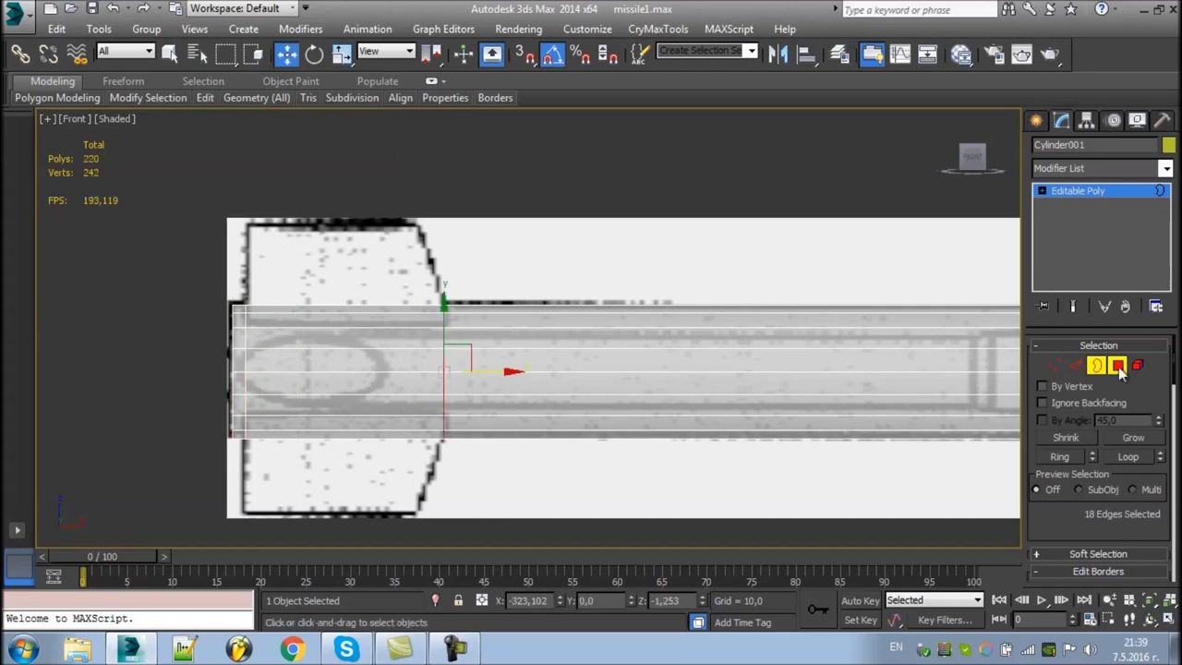
- Extrude the top faces of the body upward into a fin
key(4)
key(p)
key(3)
alt+middle_drag(333, 368, 263, 360)
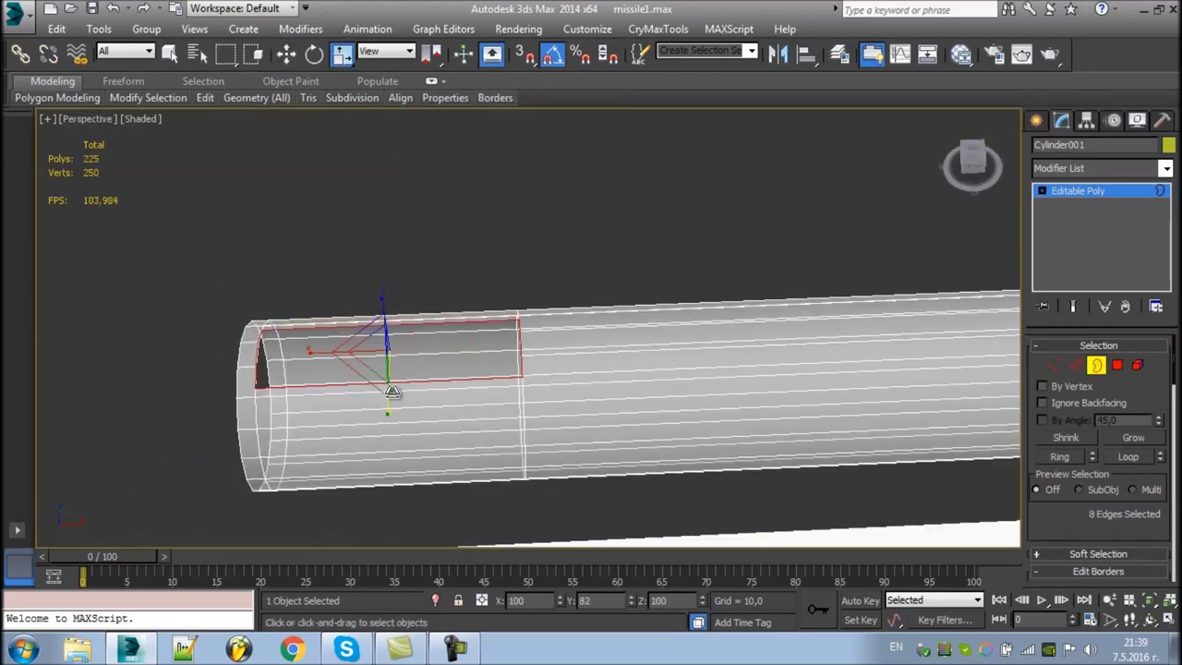
shift+drag(392, 391, 397, 395)
key(f)
key(w)
scroll(337, 253, up, 3)
- Move the fin vertices to give it a slanted edge
key(1)
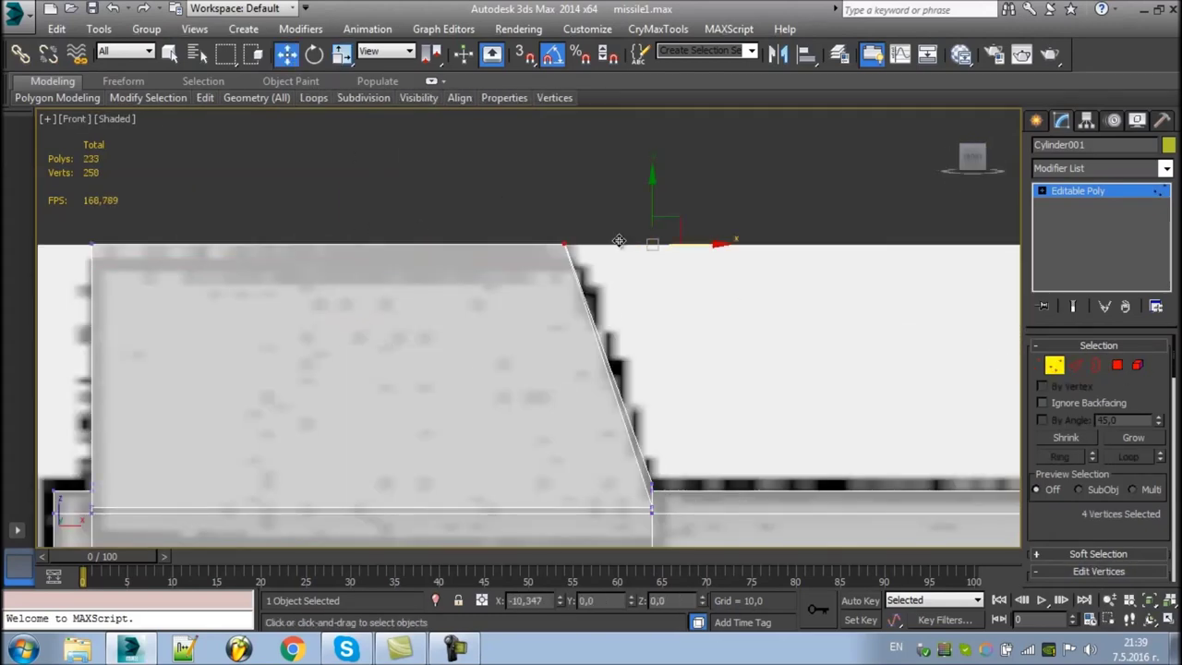
key(p)
alt+middle_drag(376, 277, 443, 304)
click(205, 97)
click(347, 139)
key(w)
click(1094, 346)
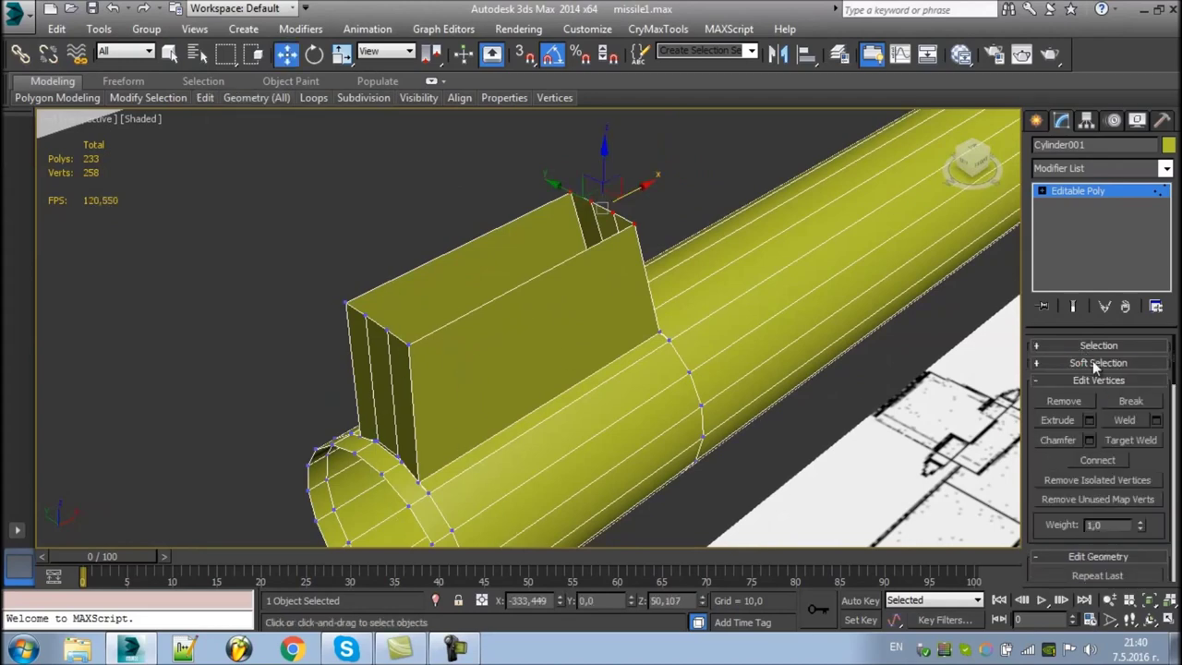
- Bridge the two open fin edges to close the fin
right_click(488, 351)
click(535, 300)
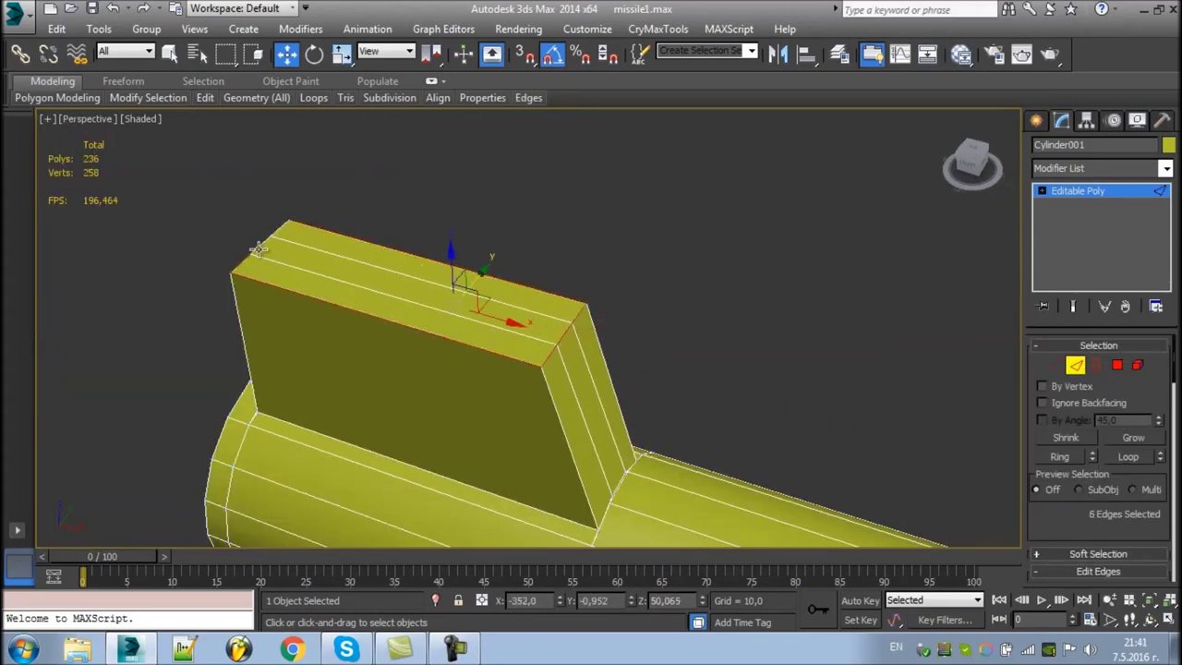
mouse_move(259, 247)
alt+middle_down()
mouse_move(378, 311)
mouse_move(710, 388)
alt+middle_up()
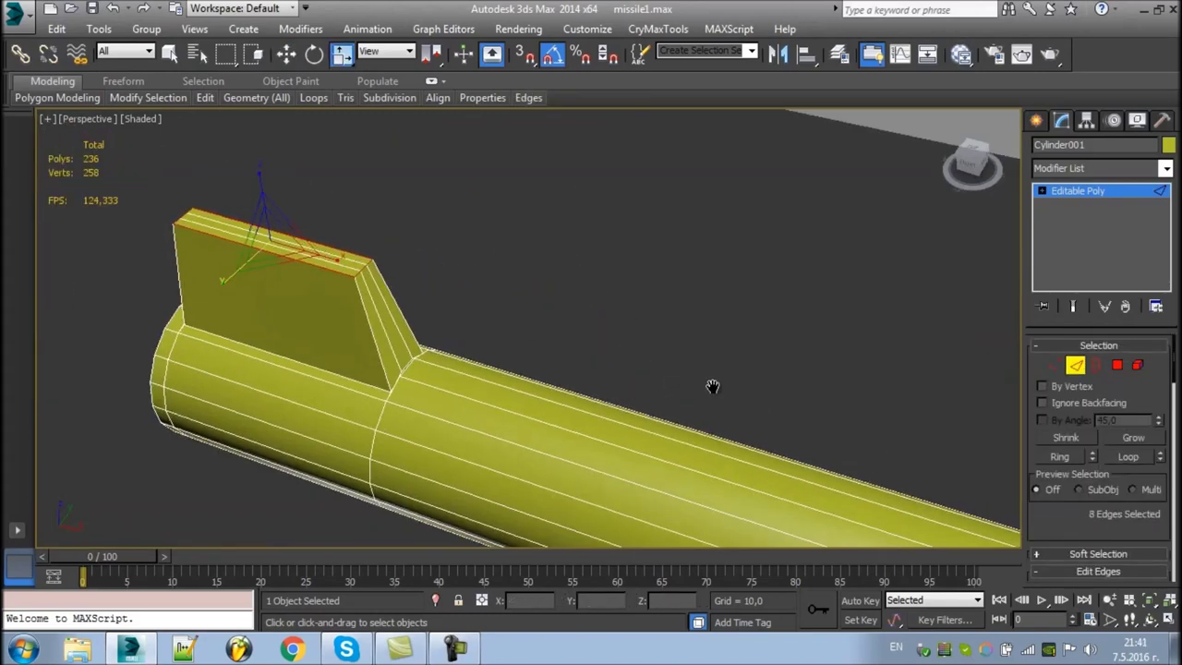
- Raise the mid-body wing edges in Front view, then return to object level
key(f)
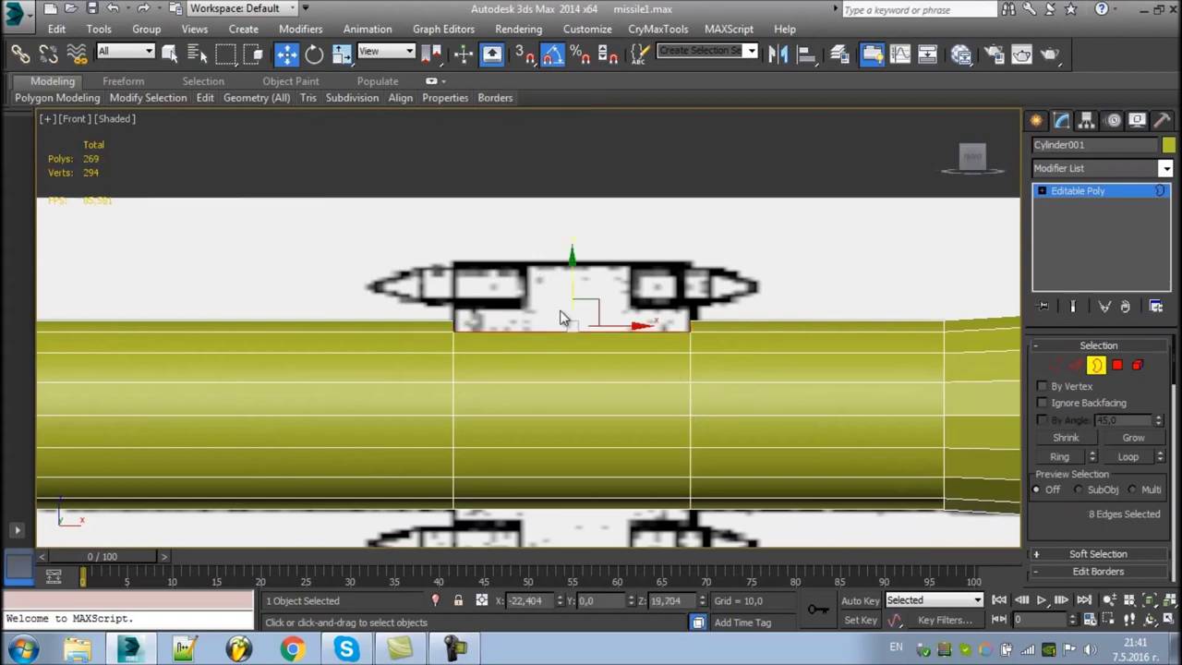
alt+middle_drag(546, 330, 469, 373)
key(f)
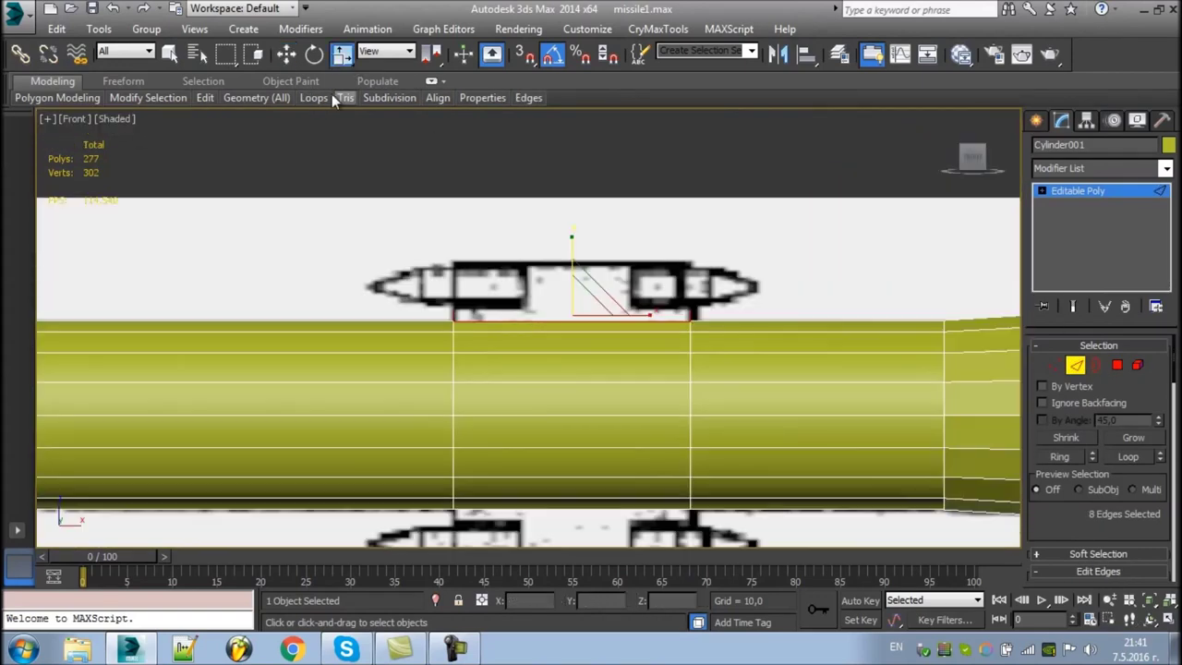
key(w)
scroll(588, 166, down, 3)
scroll(509, 309, down, 3)
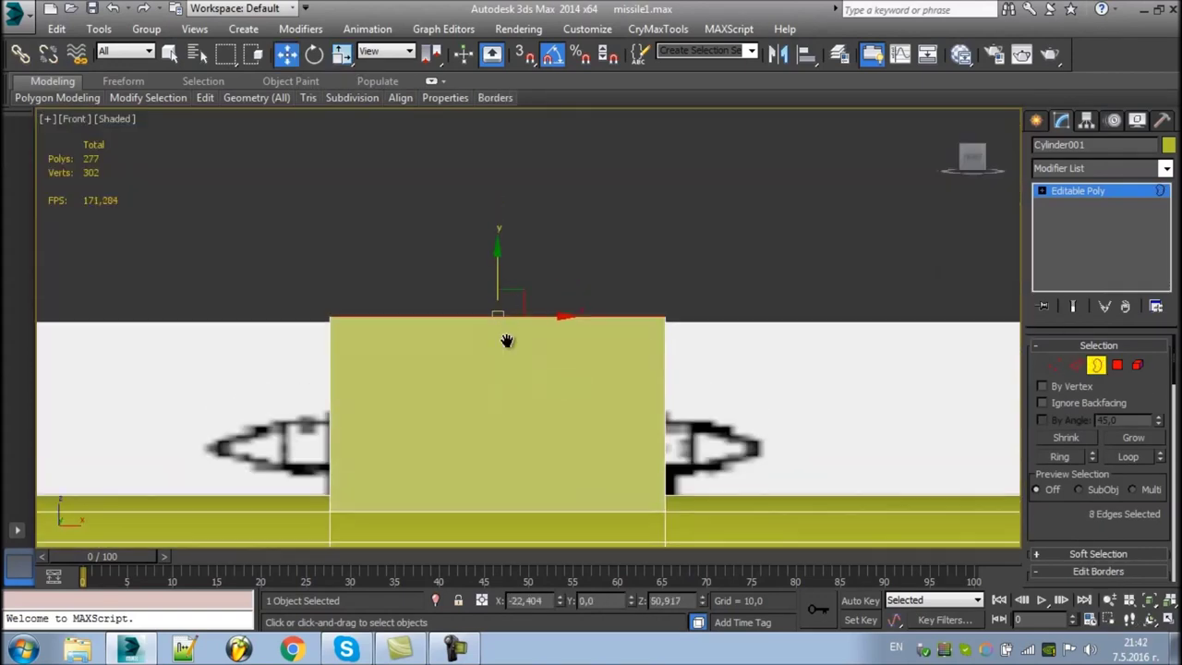
scroll(560, 464, down, 2)
scroll(561, 456, down, 2)
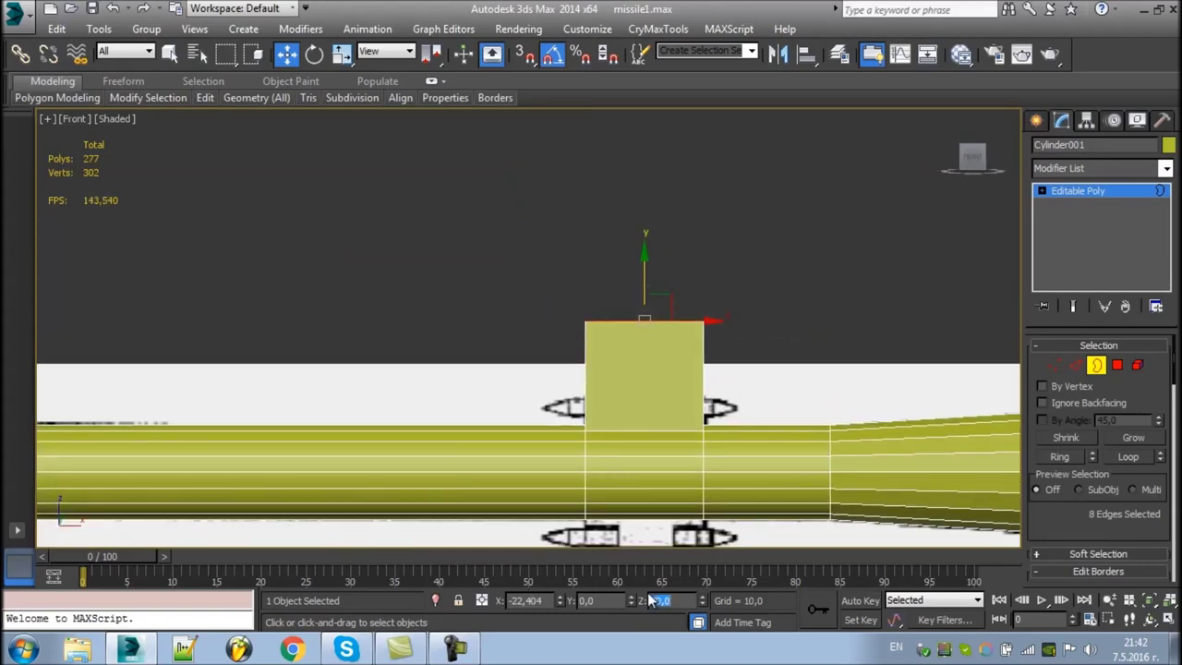
click(1096, 365)
- Switch to Top view with the rotate tool and frame the whole missile
key(t)
key(e)
key(z)
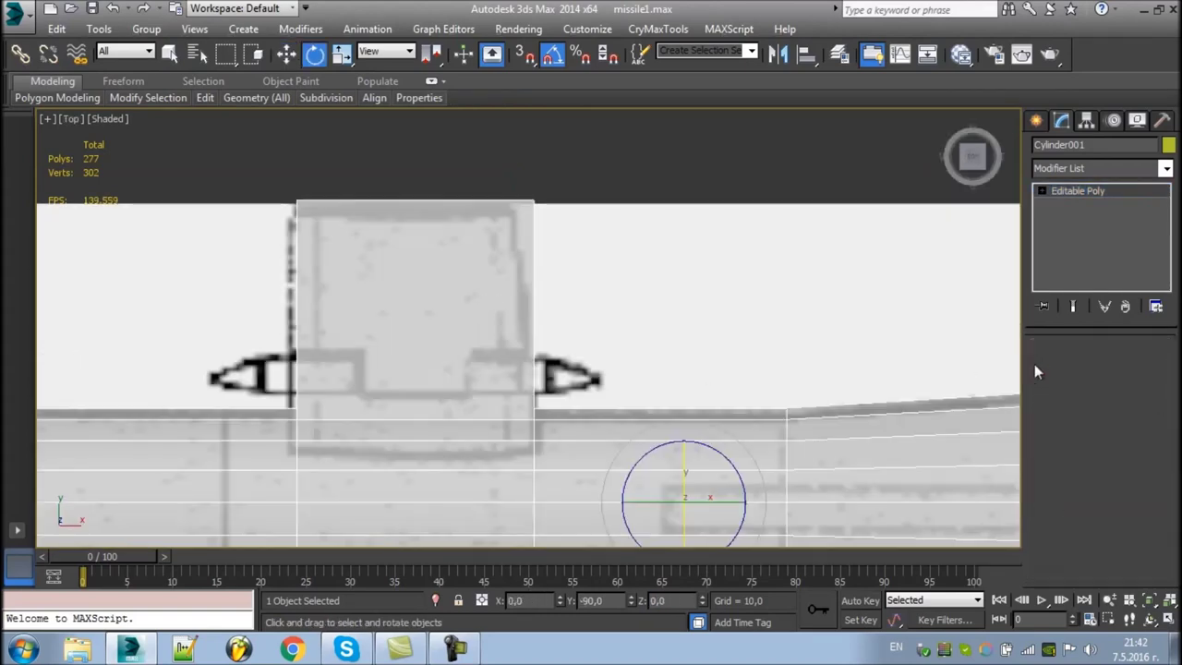
scroll(564, 200, down, 5)
scroll(563, 396, up, 5)
key(4)
scroll(708, 375, down, 4)
scroll(708, 375, up, 5)
mouse_move(707, 375)
middle_down()
mouse_move(857, 367)
mouse_move(352, 326)
middle_up()
- Mirror a copy of the missile half on the Y axis
scroll(351, 326, down, 4)
key(4)
click(777, 53)
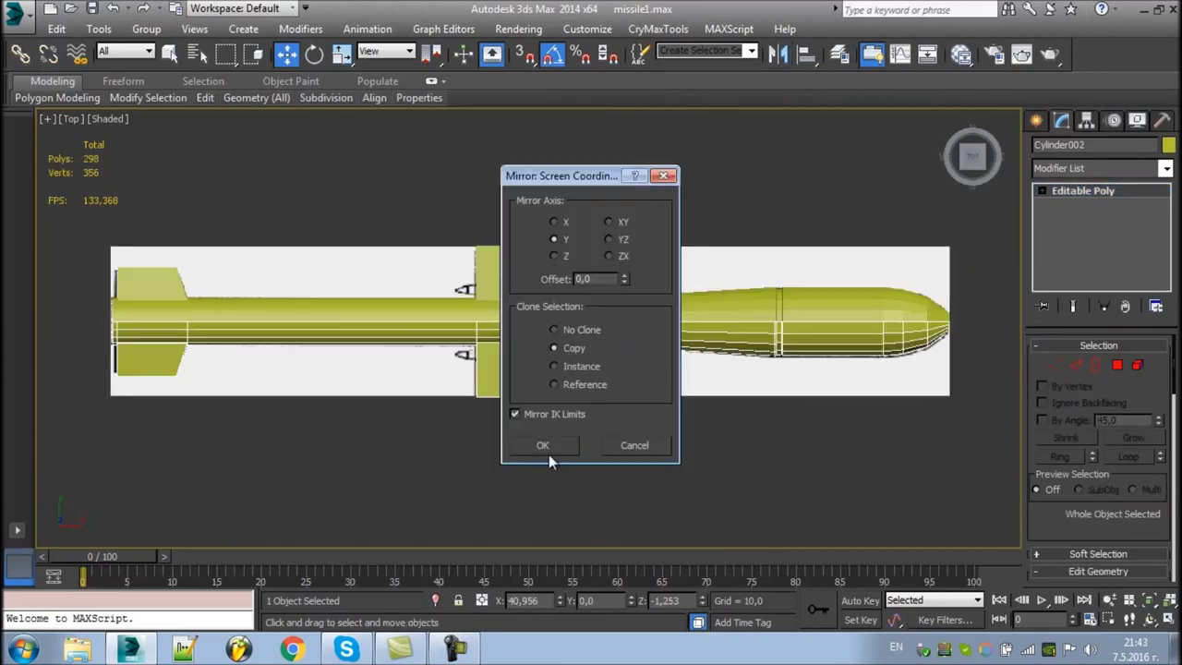
click(541, 446)
scroll(542, 369, up, 4)
- Select the seam vertices in Top view and weld them together
key(1)
scroll(414, 327, up, 3)
scroll(525, 304, down, 3)
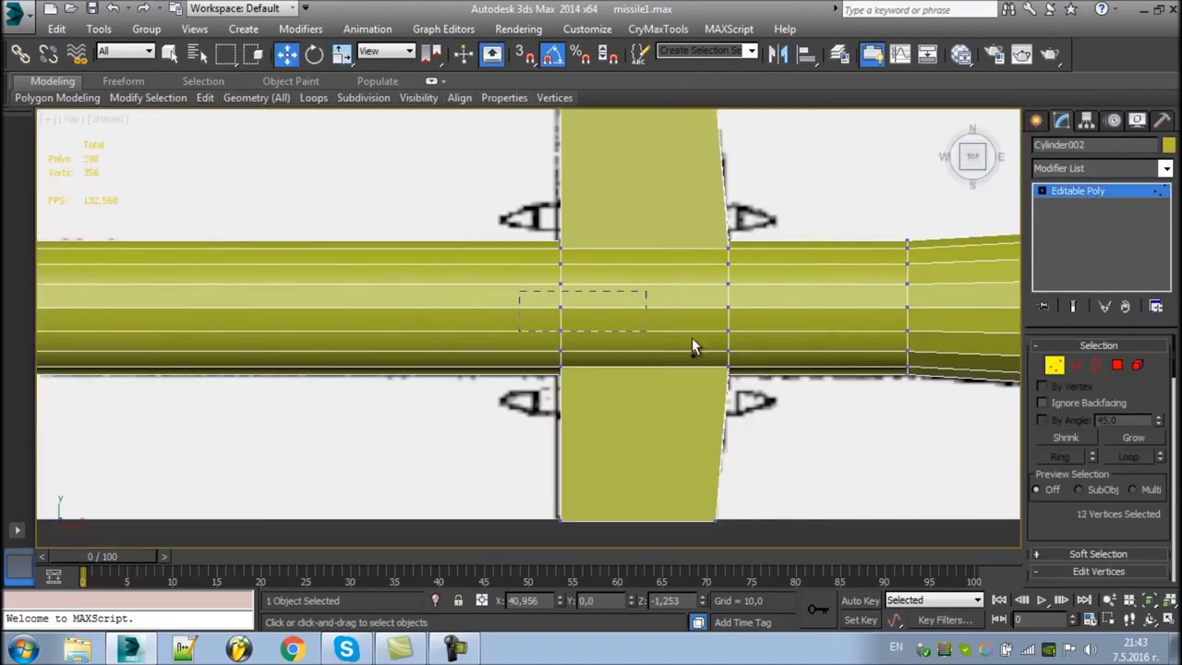
middle_drag(525, 304, 9, 314)
scroll(684, 332, up, 3)
drag(566, 318, 801, 354)
click(1151, 416)
scroll(802, 362, up, 3)
click(535, 397)
scroll(536, 396, down, 4)
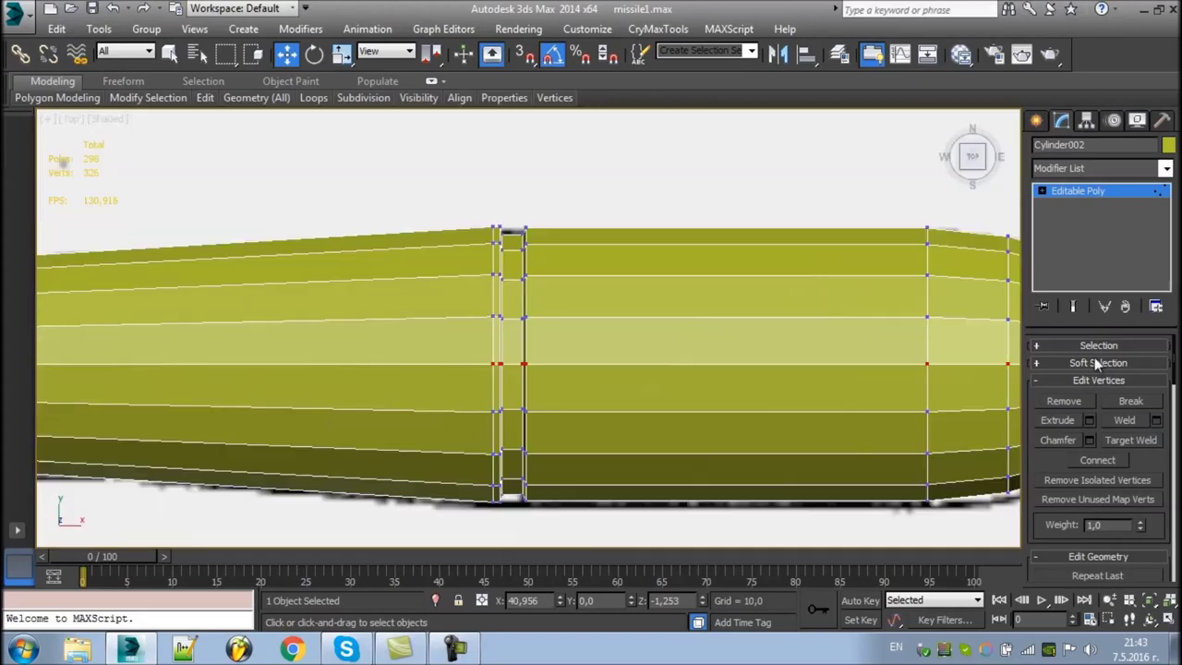
- Select the open border at the end of the wing crosspiece
key(1)
scroll(499, 354, up, 3)
mouse_move(499, 354)
alt+middle_down()
mouse_move(554, 277)
mouse_move(600, 259)
alt+middle_up()
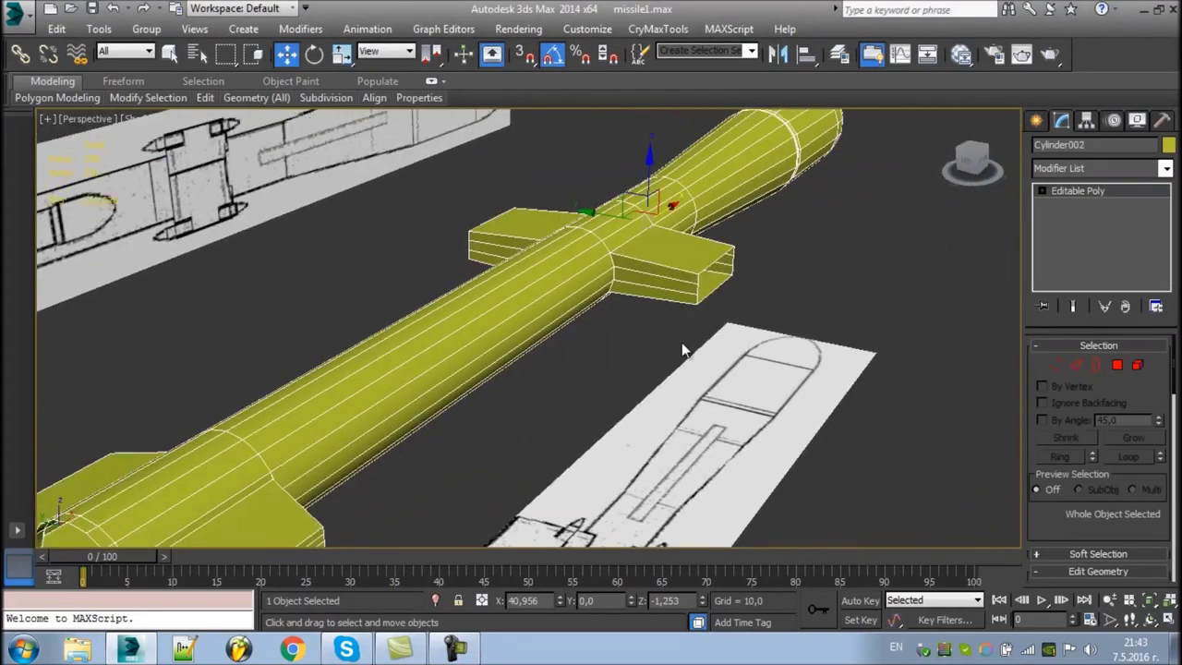
scroll(646, 277, up, 3)
key(3)
click(675, 274)
- Rotate the mirrored Cylinder002 -180° about Z at object level in Front view
scroll(670, 248, down, 5)
scroll(633, 373, up, 5)
mouse_move(624, 309)
alt+middle_down()
mouse_move(609, 253)
mouse_move(609, 331)
alt+middle_up()
key(f)
click(1097, 368)
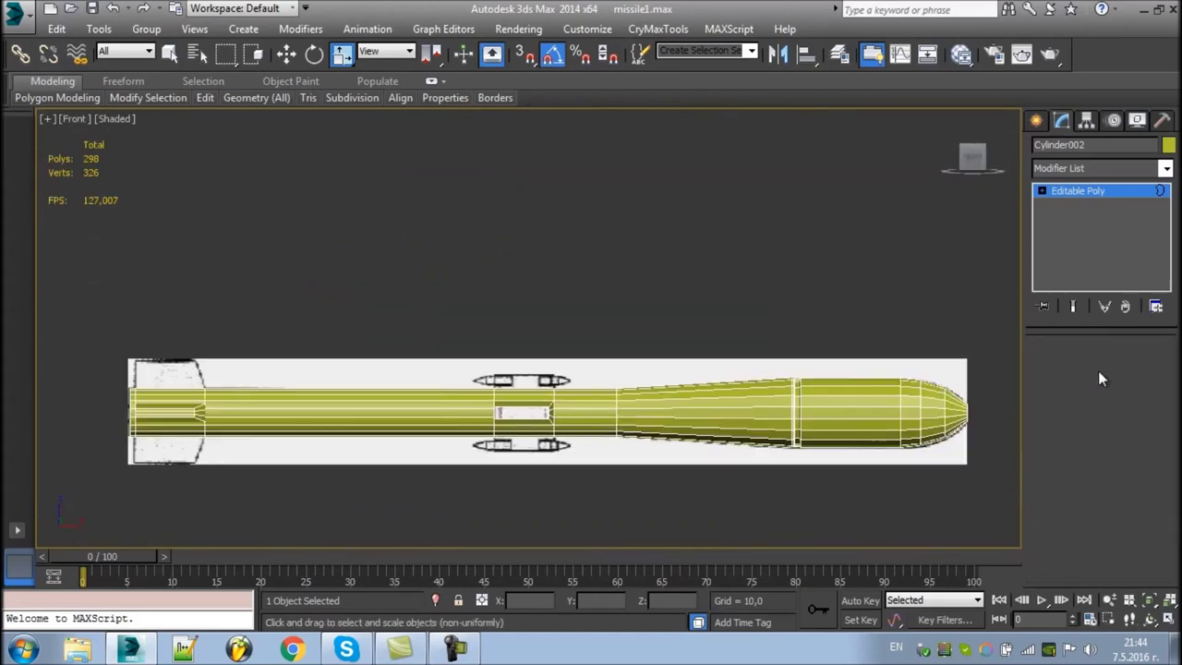
drag(619, 391, 642, 295)
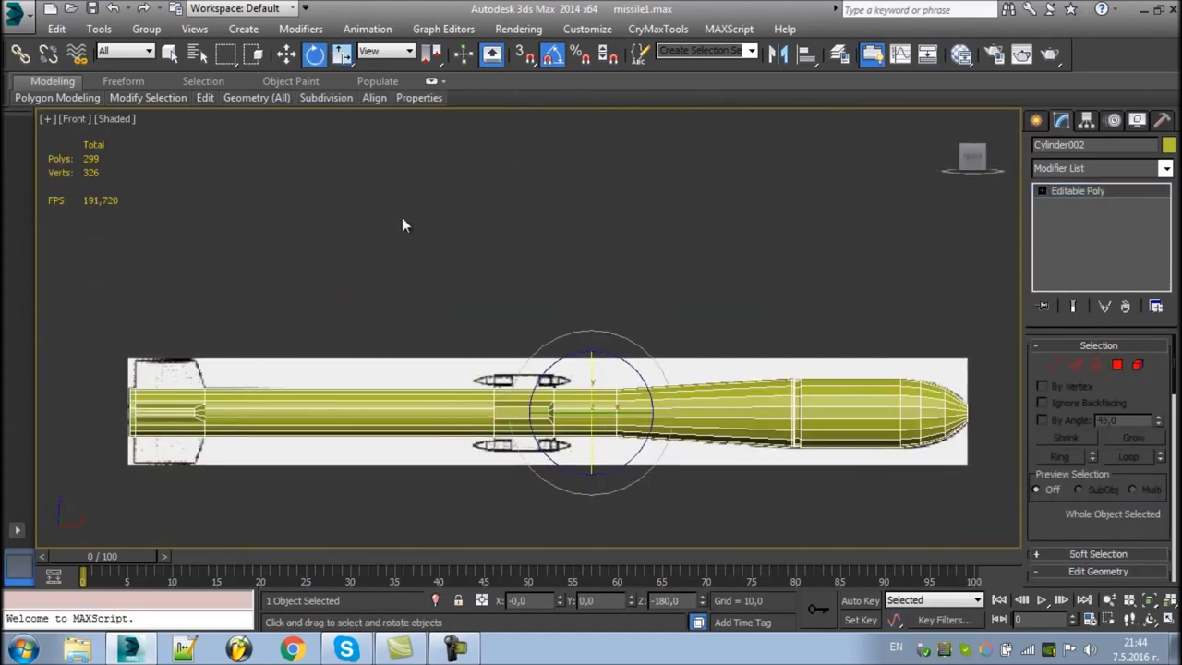
- Inspect the tube's opening from perspective and Top views in Border mode
scroll(831, 341, up, 4)
key(p)
mouse_move(585, 489)
alt+middle_down()
mouse_move(573, 231)
mouse_move(762, 382)
alt+middle_up()
key(t)
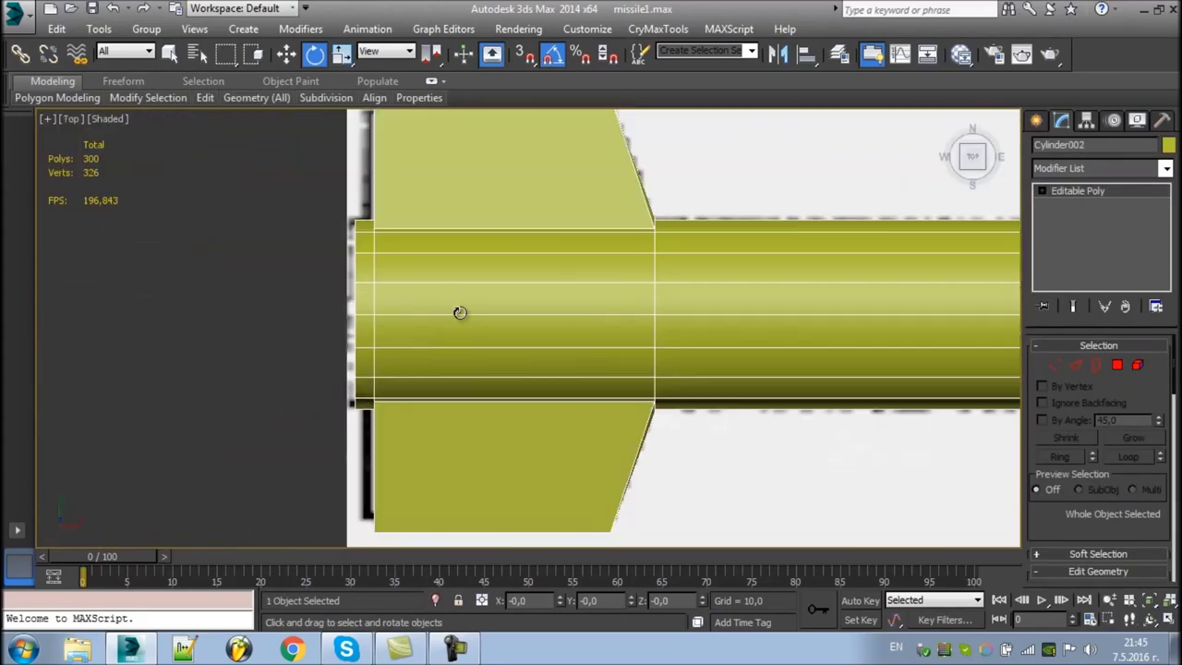
key(p)
mouse_move(331, 395)
alt+middle_down()
mouse_move(585, 272)
mouse_move(554, 277)
mouse_move(523, 256)
alt+middle_up()
key(3)
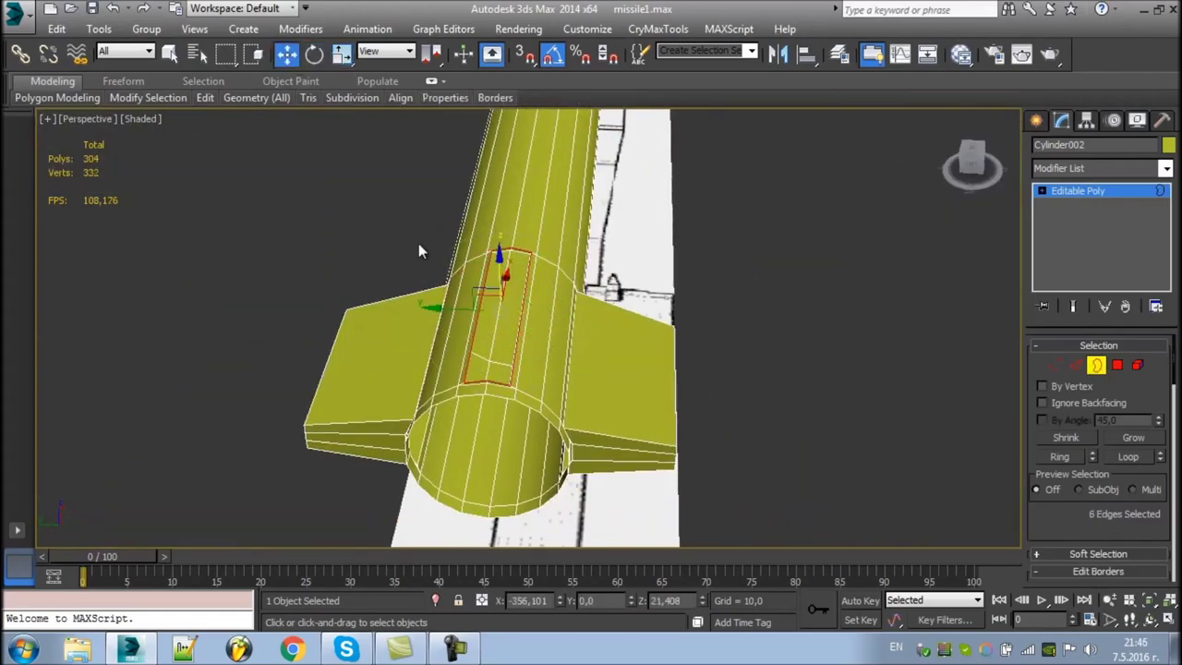
- Extrude the tube opening's border upward into a fin wall
key(f)
shift+drag(446, 345, 389, 283)
scroll(710, 369, down, 3)
key(4)
click(674, 229)
key(p)
alt+middle_drag(673, 230, 496, 338)
key(3)
alt+middle_drag(573, 277, 567, 391)
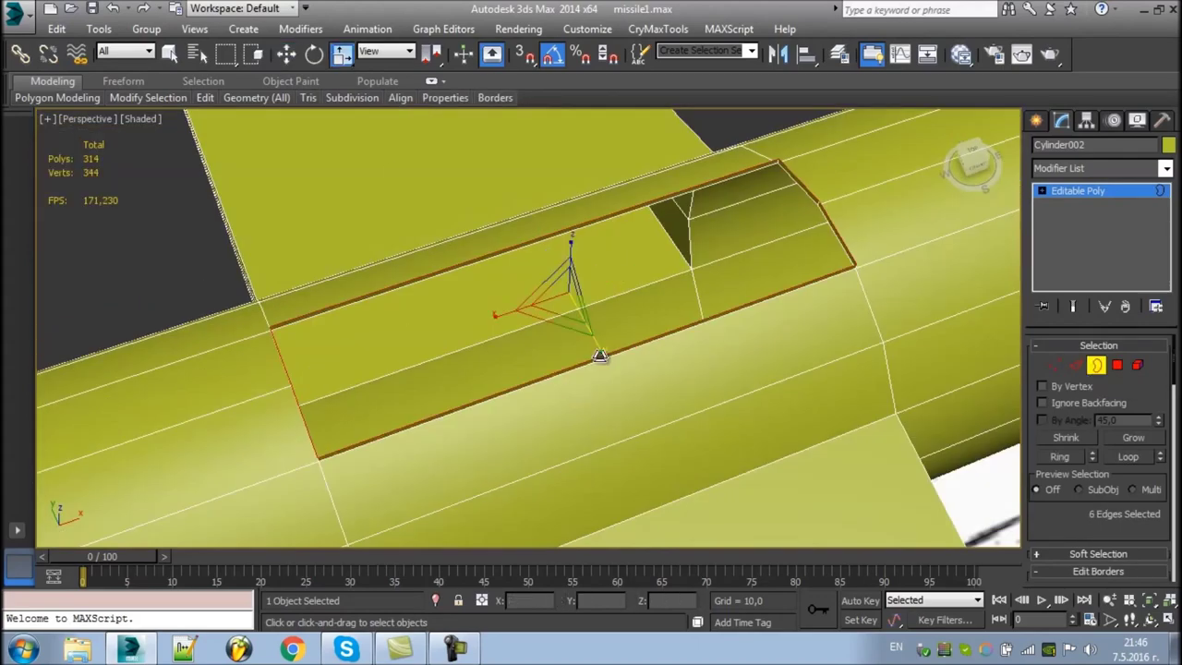
shift+drag(567, 390, 541, 308)
- Raise the fin's top edge higher in Front view and cap its open top
key(f)
drag(538, 250, 539, 168)
key(2)
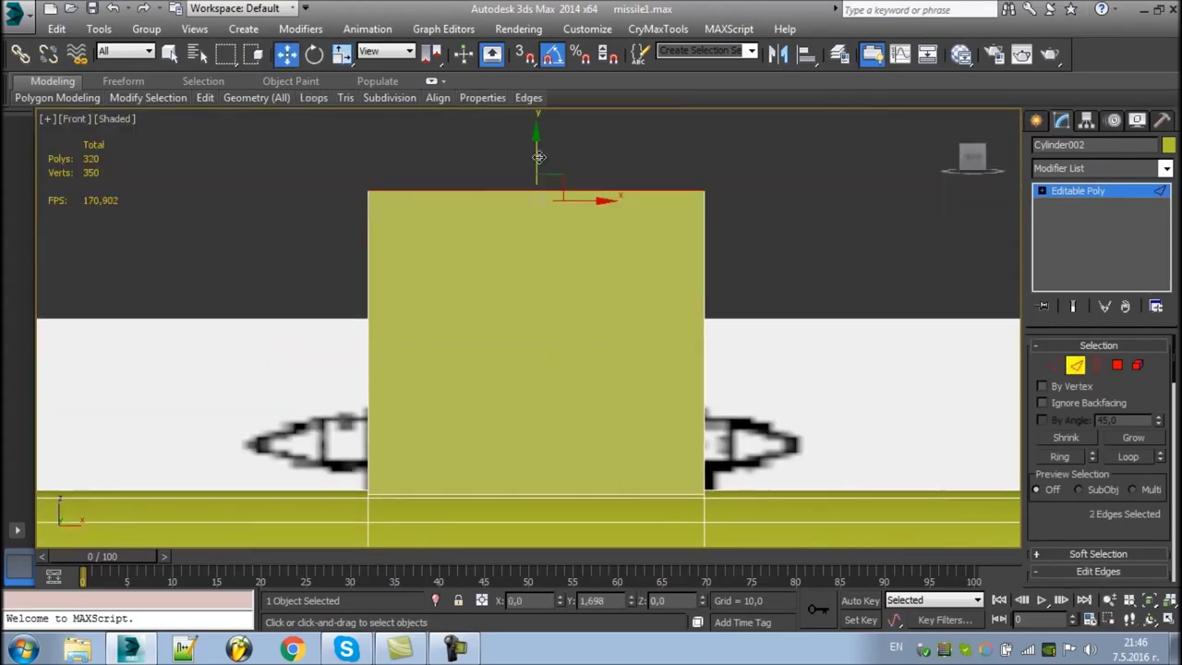
click(1096, 364)
key(p)
mouse_move(572, 305)
alt+middle_down()
mouse_move(497, 277)
mouse_move(517, 277)
alt+middle_up()
key(r)
scroll(517, 277, down, 5)
click(1098, 571)
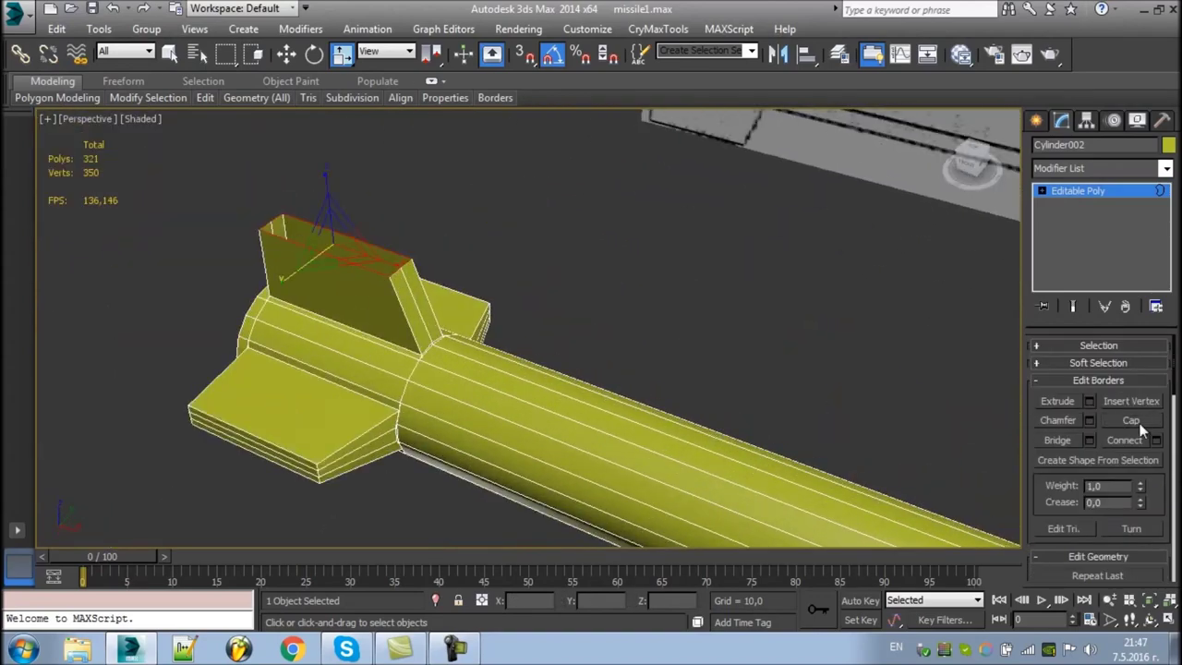
- Delete polygons on the tube's opposite side and extrude that hole into a capped fin
alt+middle_drag(313, 269, 481, 296)
key(4)
click(560, 353)
key(Delete)
alt+middle_drag(559, 352, 982, 333)
scroll(981, 333, up, 5)
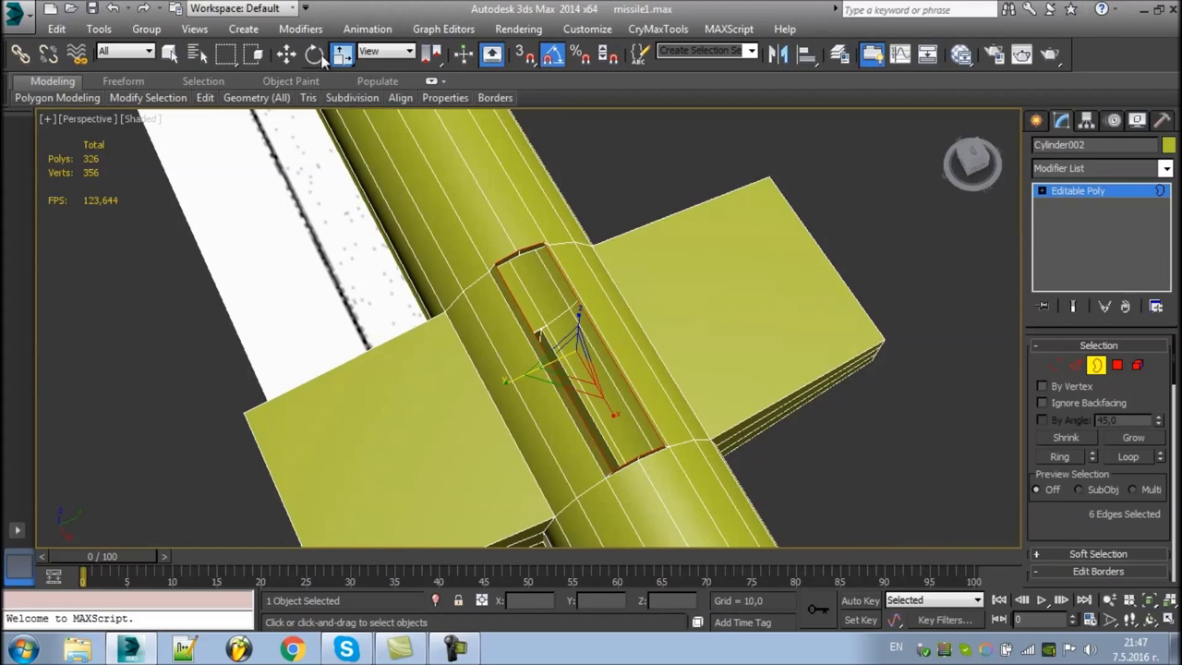
key(w)
shift+drag(579, 323, 588, 207)
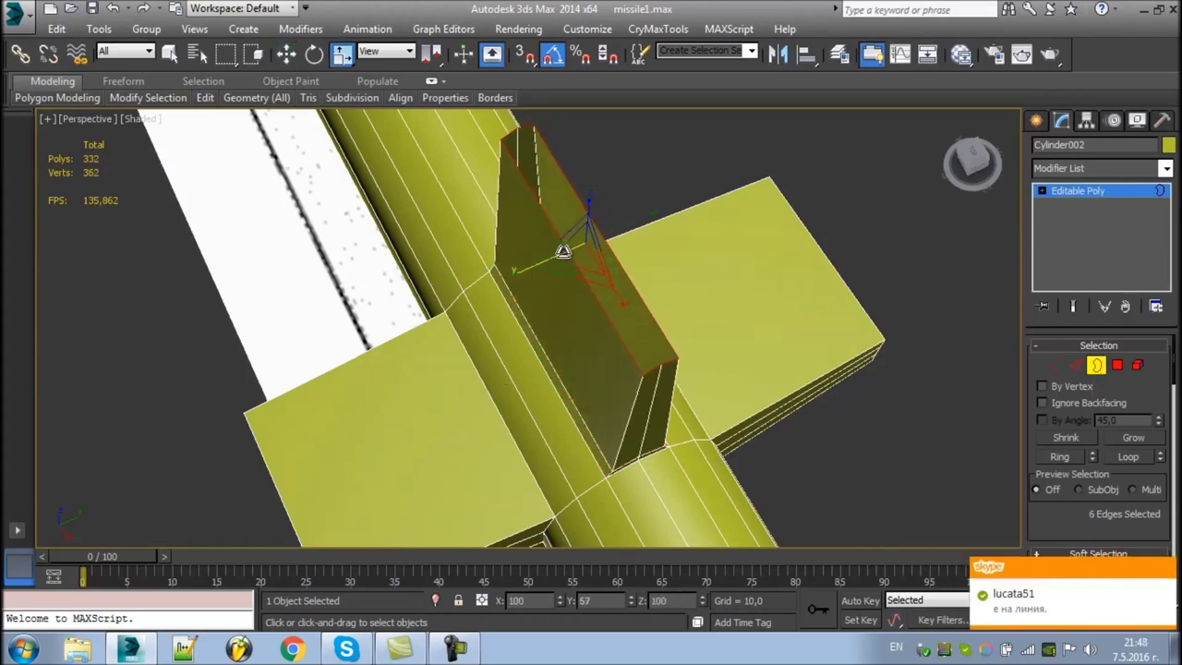
click(1099, 346)
alt+middle_drag(871, 425, 1135, 360)
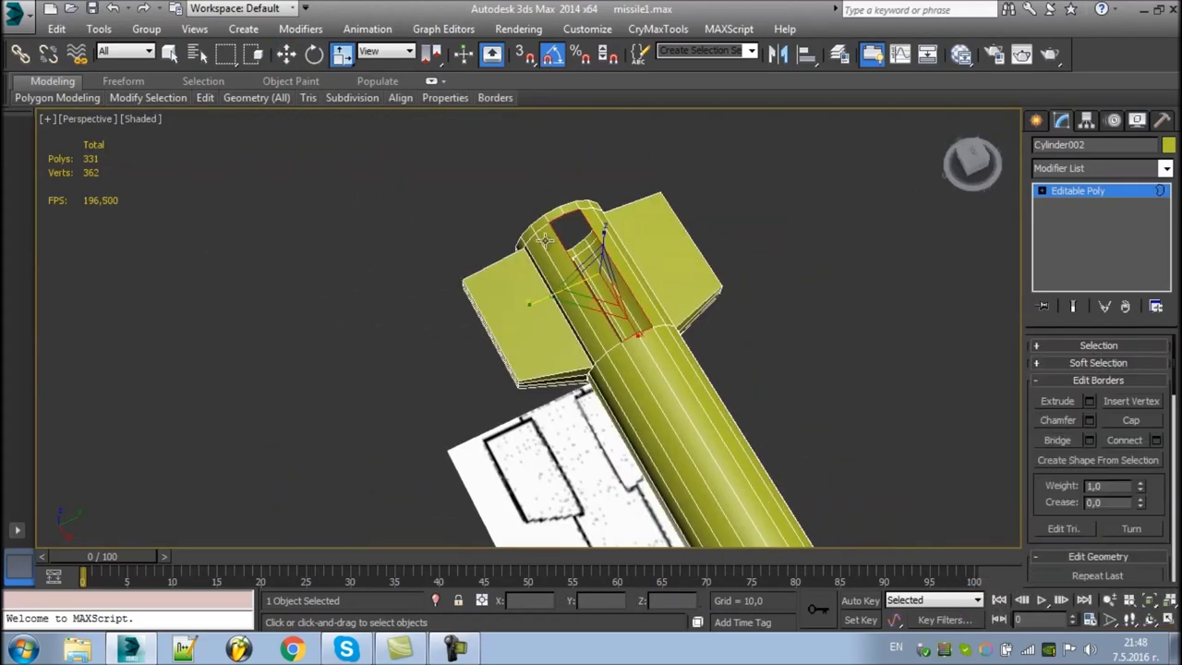
- Review the finished fins and draw the small Cylinder003 for a side booster
key(w)
key(f)
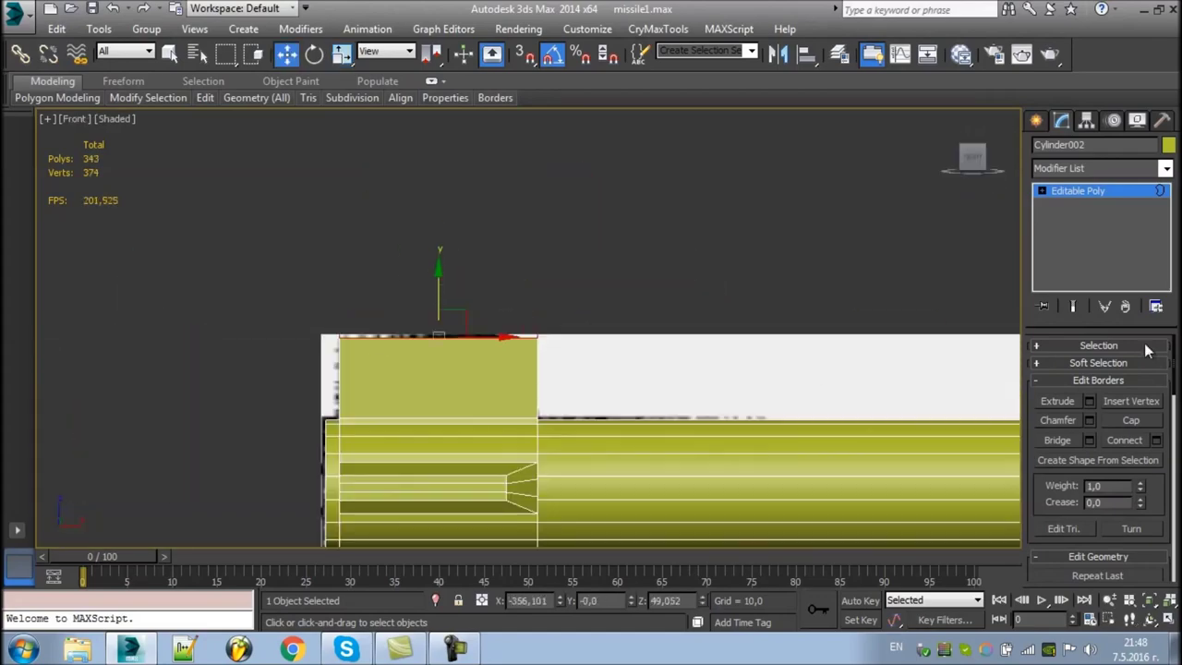
scroll(824, 382, down, 3)
key(p)
mouse_move(591, 333)
alt+middle_down()
mouse_move(205, 97)
mouse_move(592, 294)
mouse_move(382, 431)
mouse_move(675, 262)
mouse_move(702, 382)
mouse_move(646, 277)
alt+middle_up()
key(f)
scroll(383, 342, up, 5)
drag(382, 343, 413, 342)
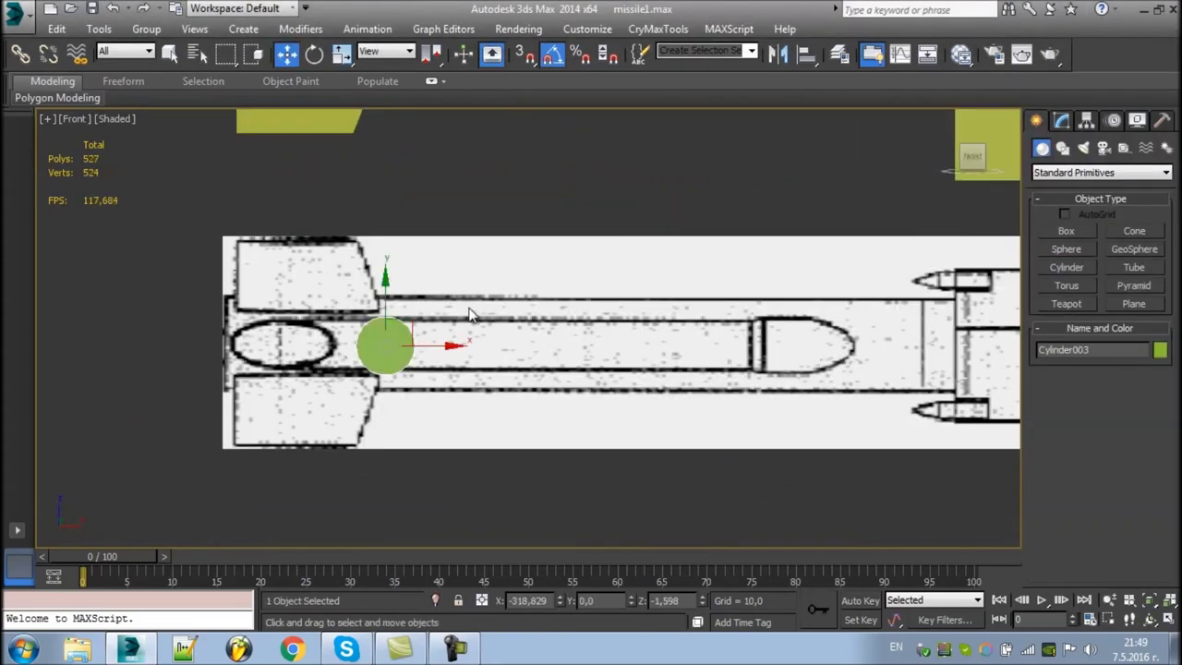
- Convert Cylinder003 to Editable Poly and drag its end border out into a long booster
key(e)
right_click(406, 344)
click(480, 480)
key(3)
key(w)
mouse_move(423, 343)
shift+mouse_down()
mouse_move(792, 342)
mouse_move(867, 323)
mouse_move(872, 388)
shift+mouse_up()
scroll(793, 342, up, 5)
- Scale the booster's end border into a tapered nose cone, then return to Perspective view
key(r)
key(w)
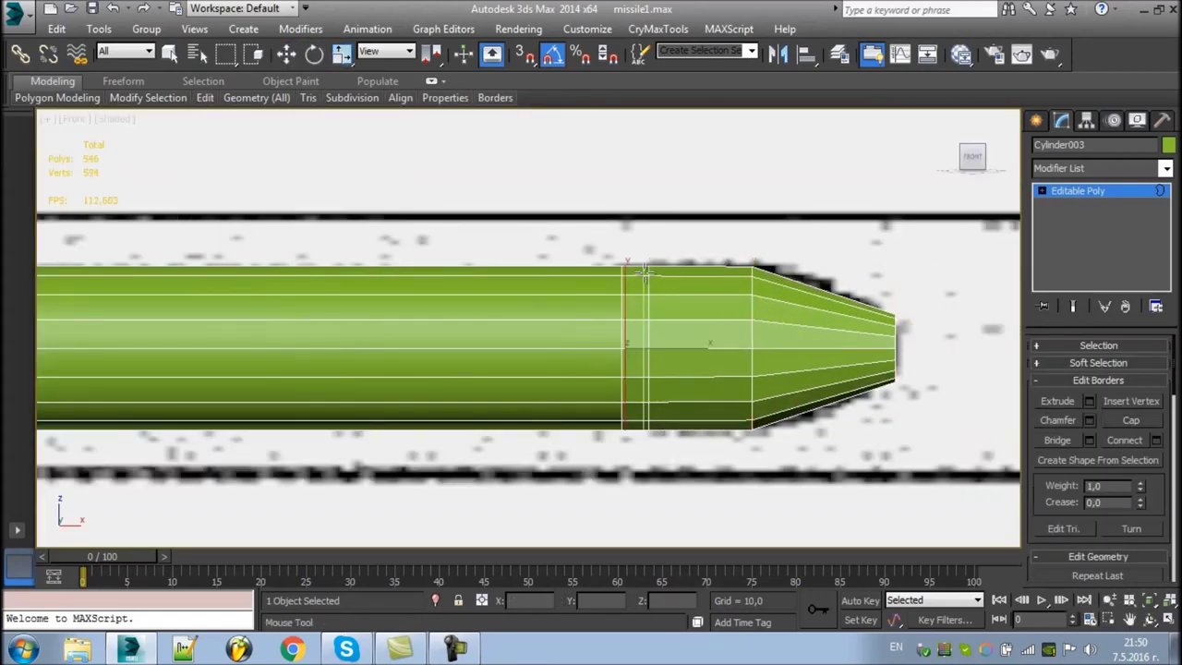
scroll(646, 365, up, 3)
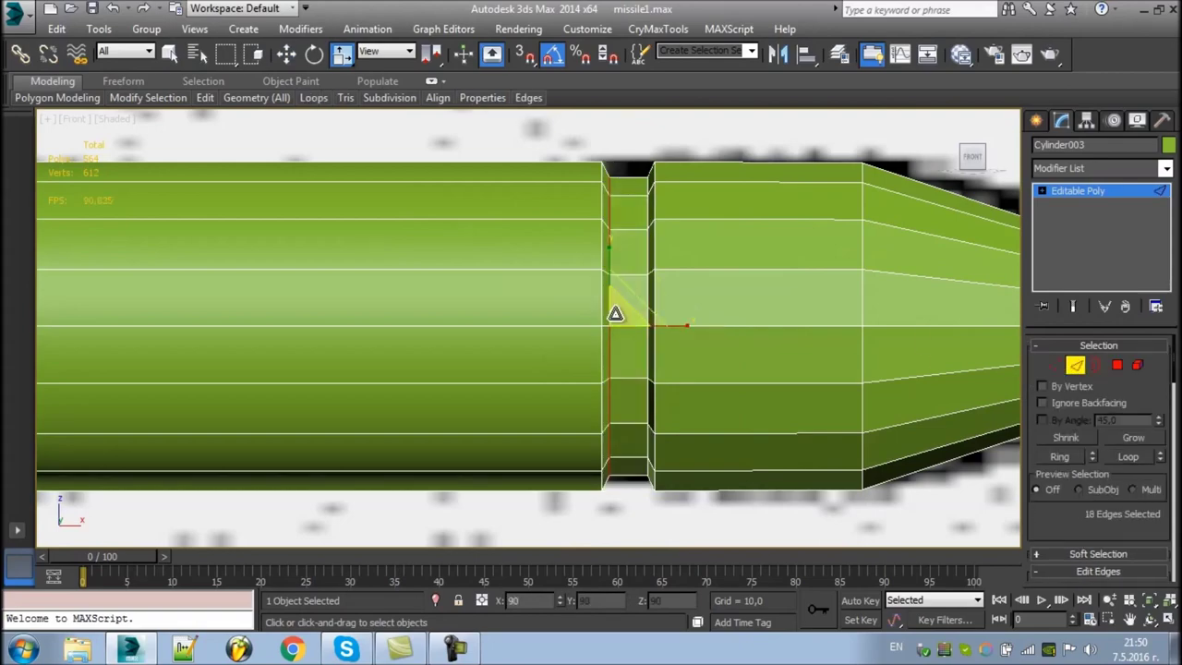
scroll(615, 314, down, 5)
scroll(521, 312, up, 2)
key(2)
key(p)
key(w)
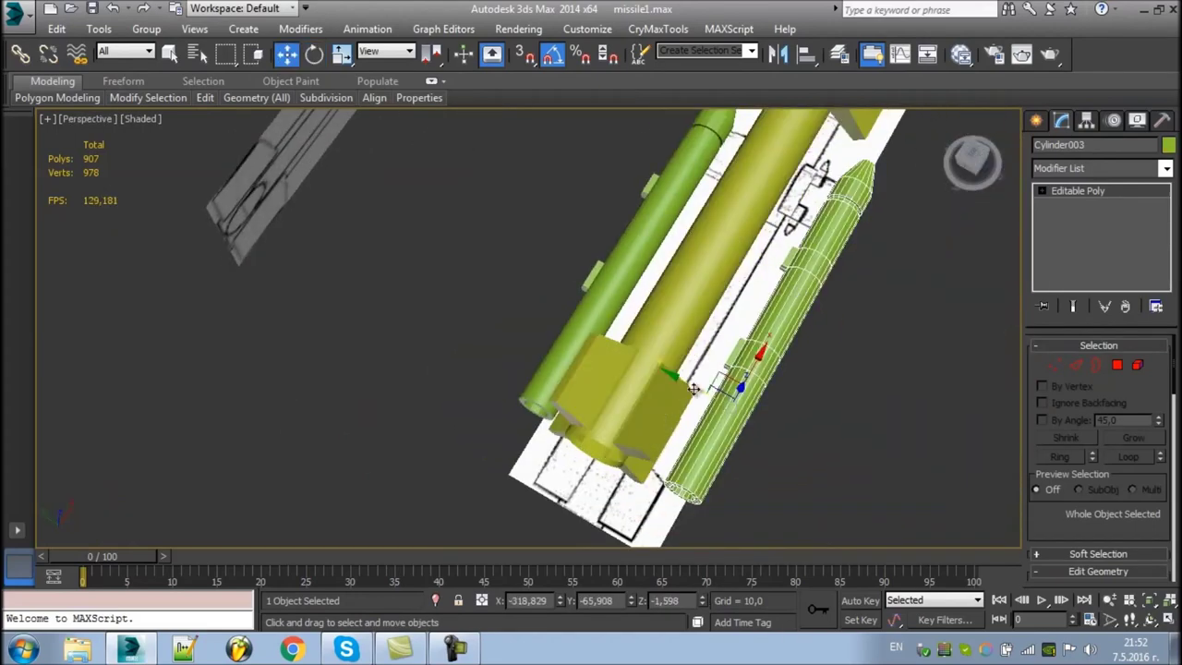
- Select another booster cylinder to rotate into place beside the missile body
click(613, 337)
key(e)
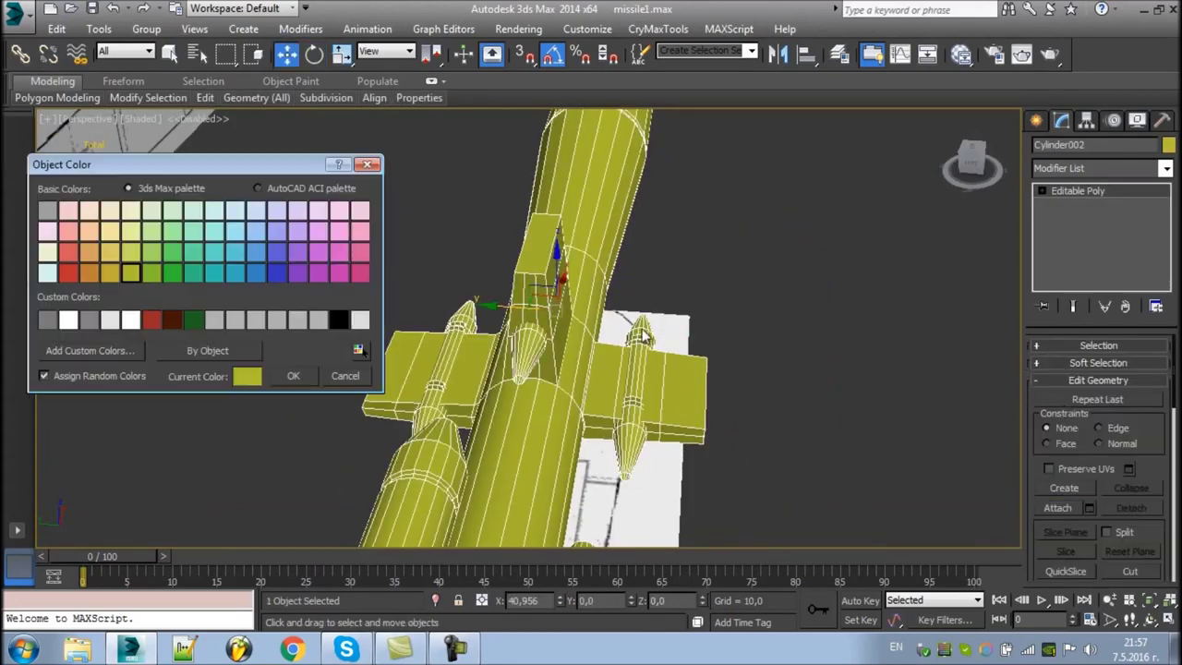
- Bring the smoothed missile into the front view for pivot adjustment
key(e)
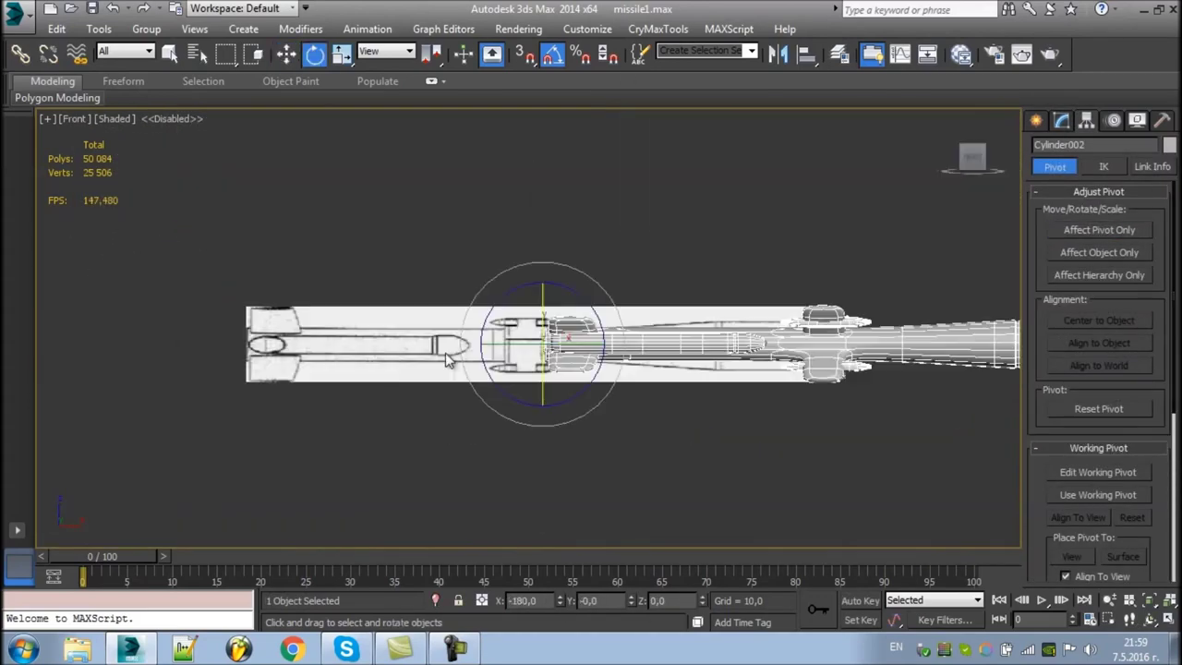
- Rotate the missile upright on the ground plane and run a test render
drag(554, 406, 466, 374)
click(1049, 56)
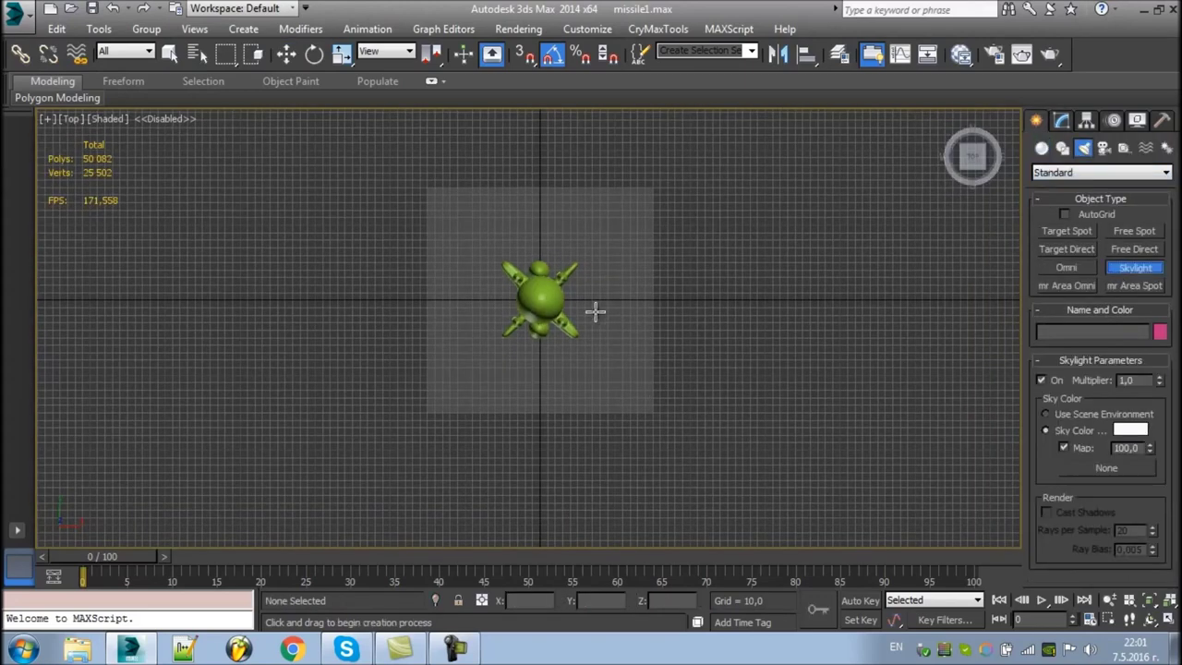
- Switch to realistic shading and place a Target Direct light aimed down at the missile
click(106, 119)
click(163, 137)
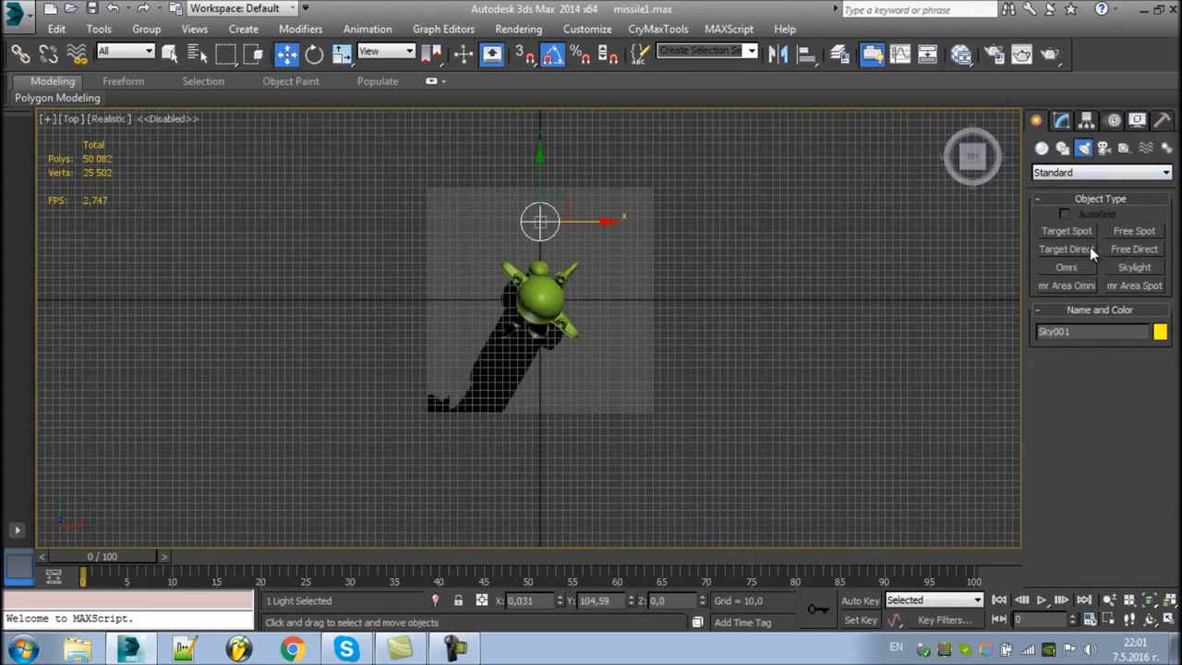
click(1067, 248)
drag(338, 179, 527, 272)
click(1062, 121)
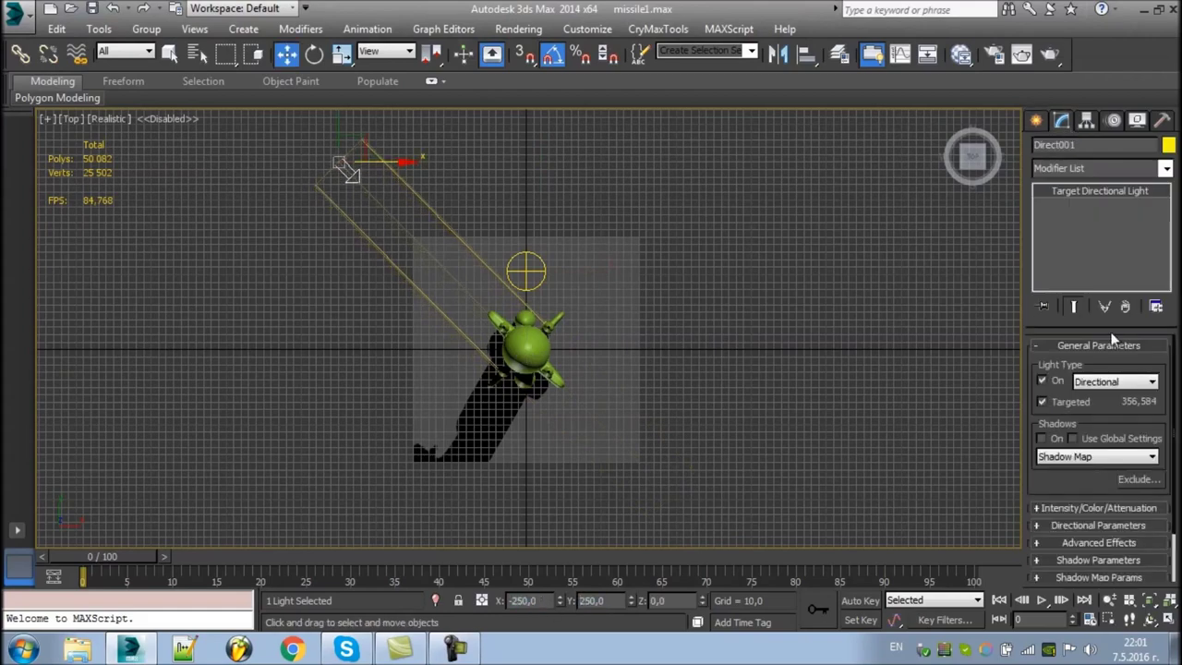
- Add a Target Camera aimed from the right, view through Camera001, and widen its lens to about 10 mm
click(1037, 121)
click(1103, 148)
click(1067, 231)
drag(790, 349, 462, 348)
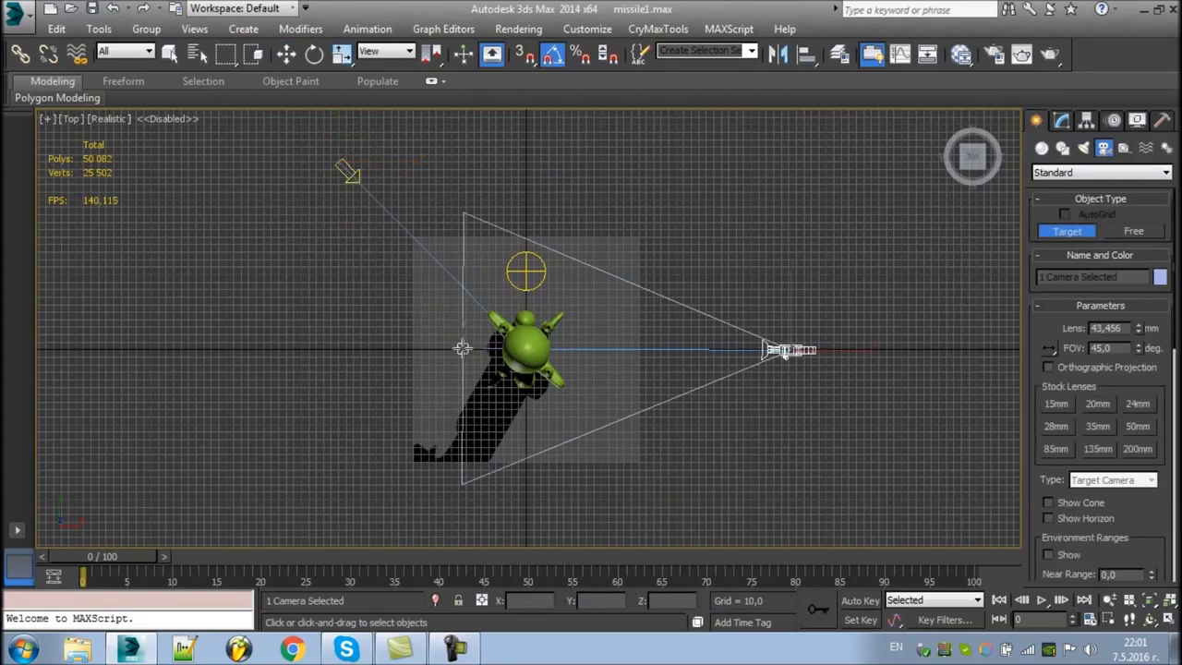
click(72, 118)
click(341, 138)
drag(1137, 367, 1137, 407)
- Adjust the missile's rotation within the Camera001 view and bring up render settings
click(522, 456)
key(e)
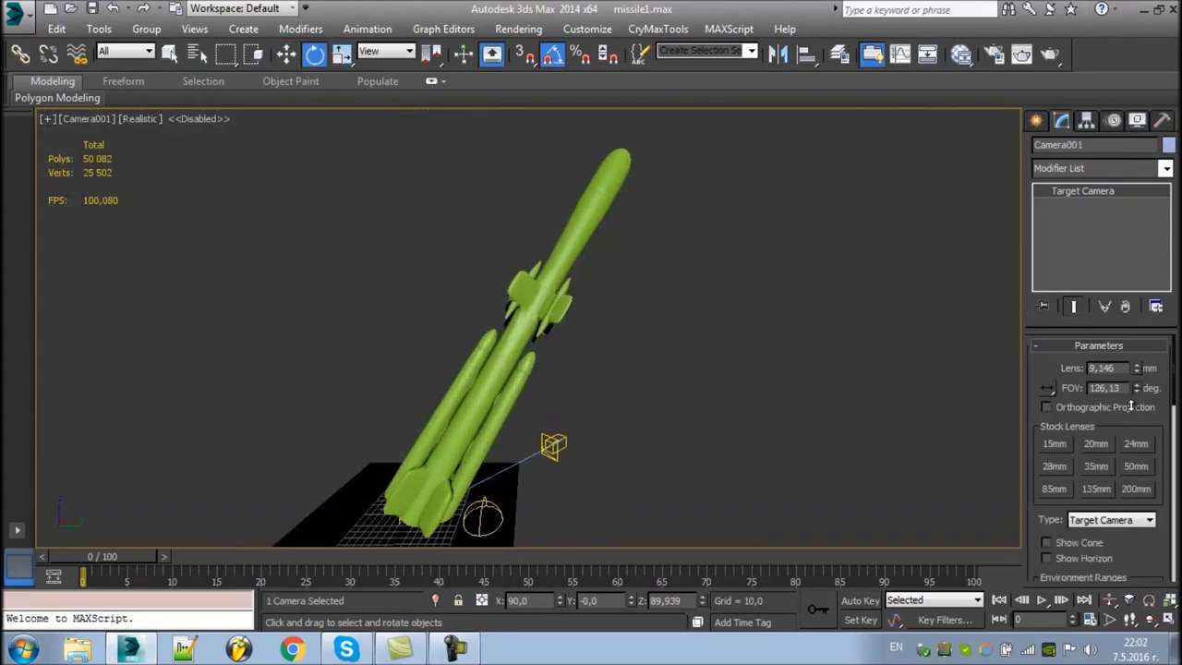
scroll(862, 354, up, 3)
click(960, 55)
- Pick an output size preset and render the Camera001 view of the missile
click(449, 557)
click(555, 612)
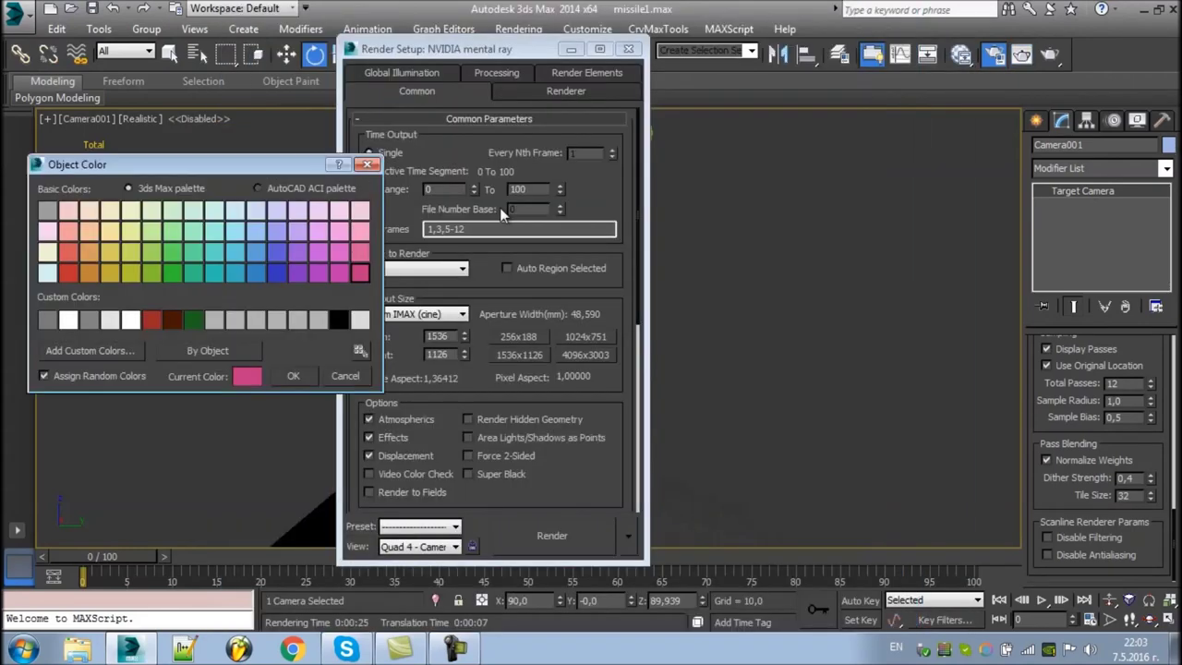
key(shift+q)
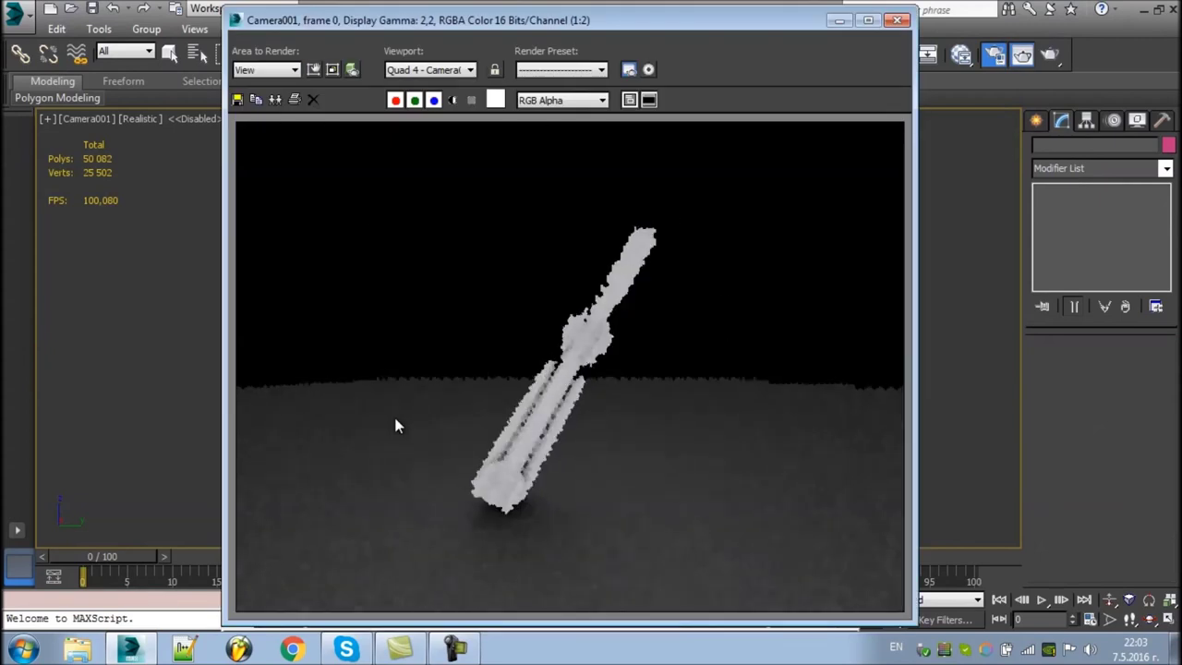